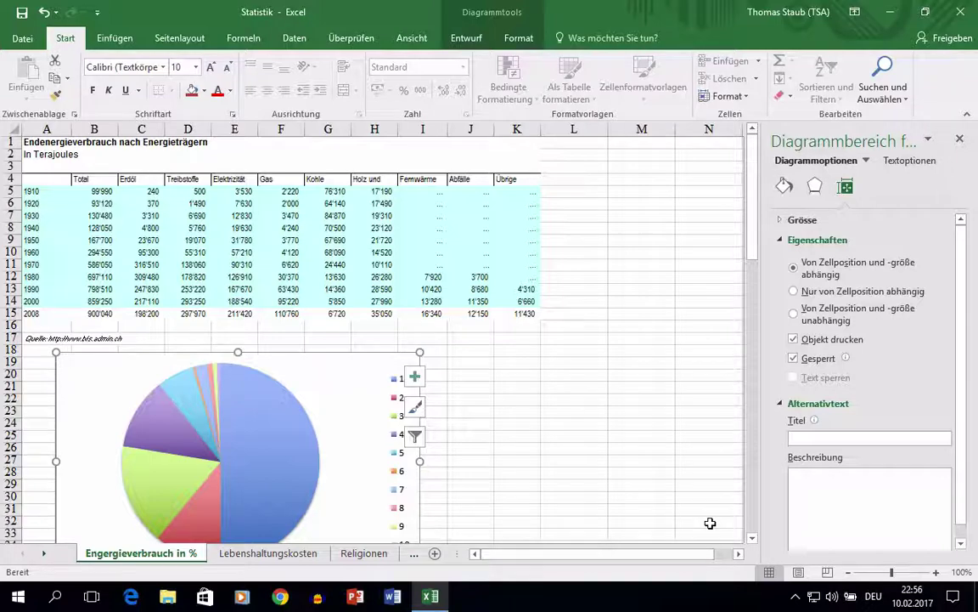
# Shrink and reposition the Excel window, then maximise it again.
pyautogui.click(926, 14)
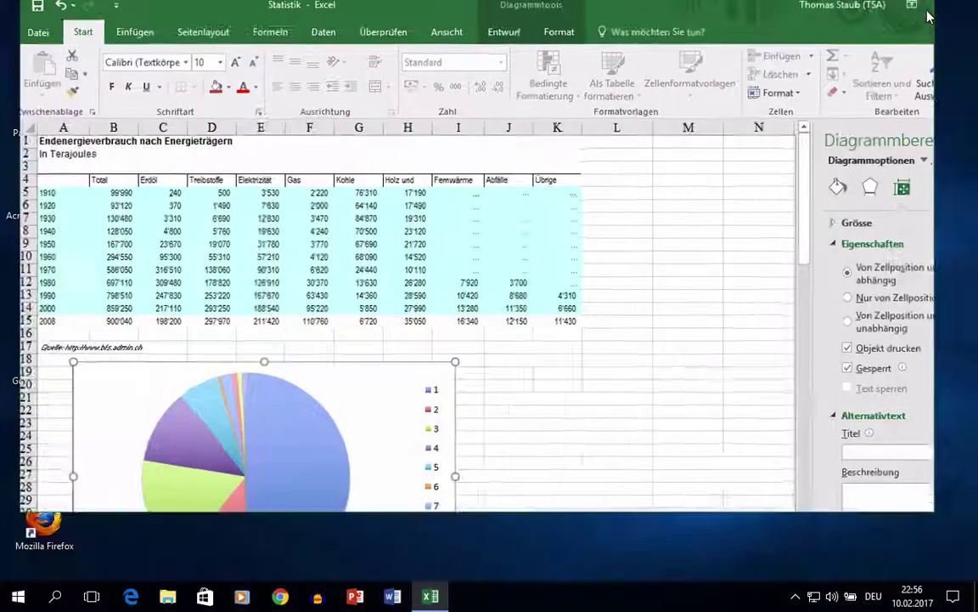
pyautogui.moveTo(243, 24); pyautogui.dragTo(382, 32)
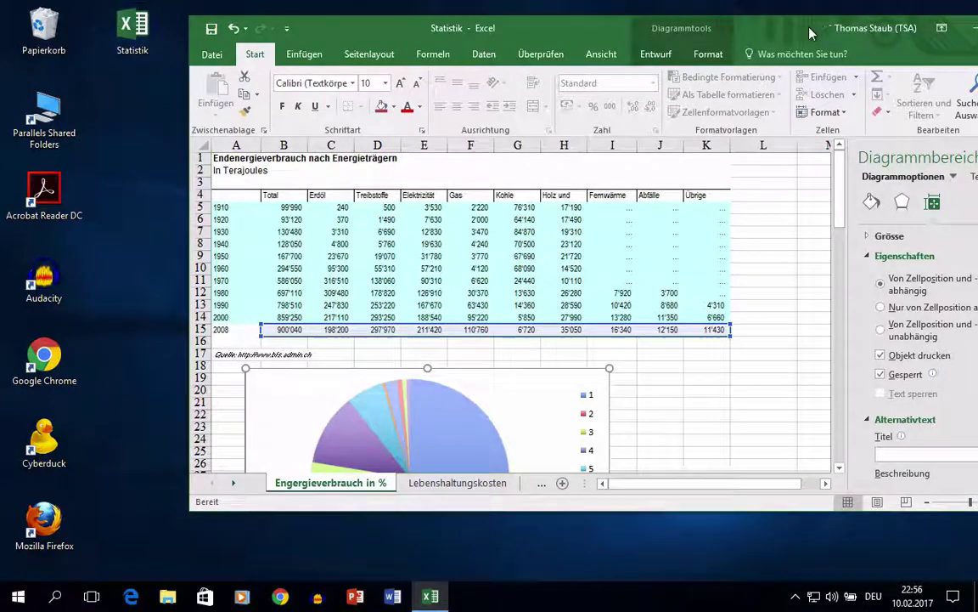
pyautogui.moveTo(809, 32); pyautogui.dragTo(656, 35)
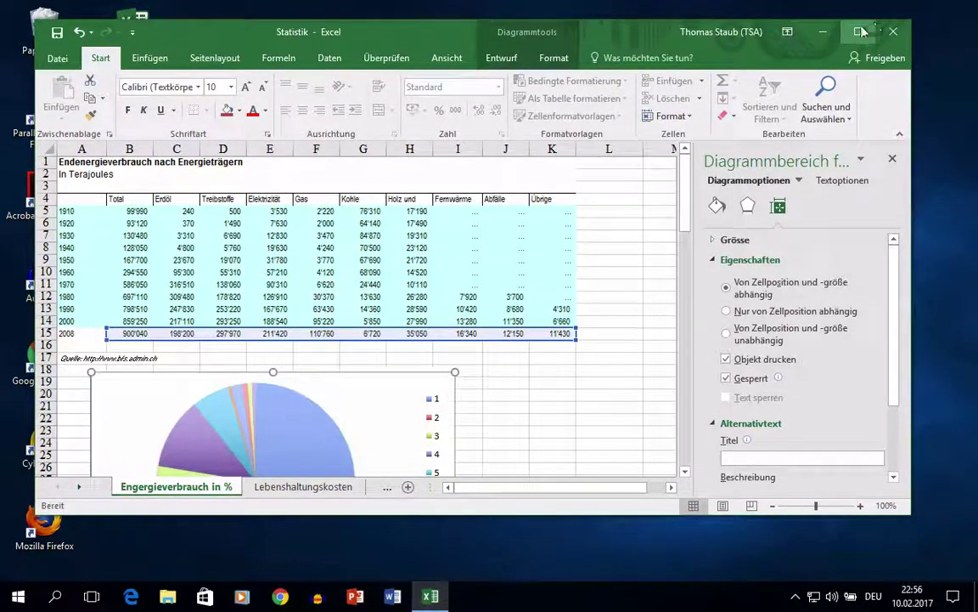
pyautogui.click(861, 31)
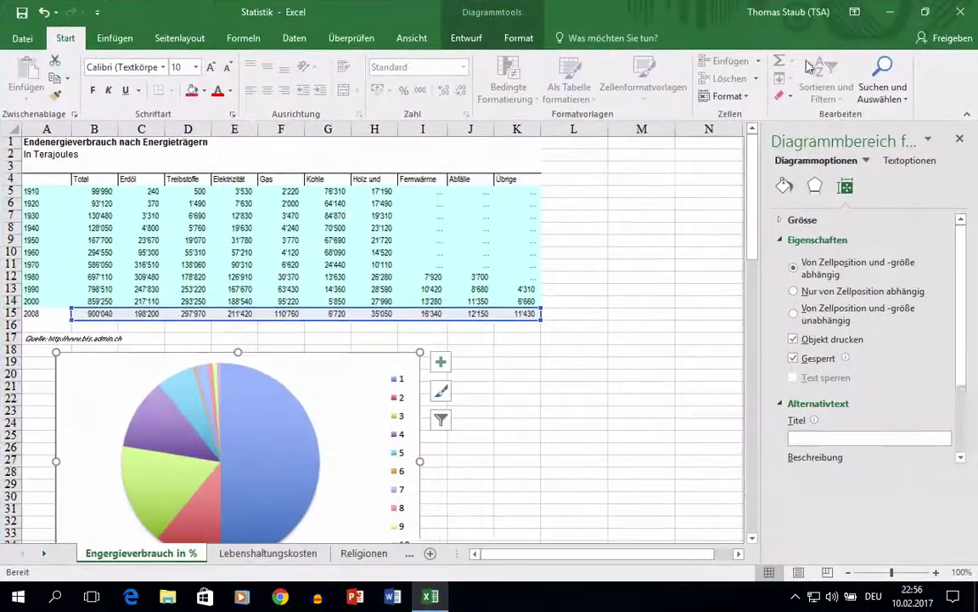
# Select the pie chart's data series so its source range B15:K15 is outlined.
pyautogui.click(513, 399)
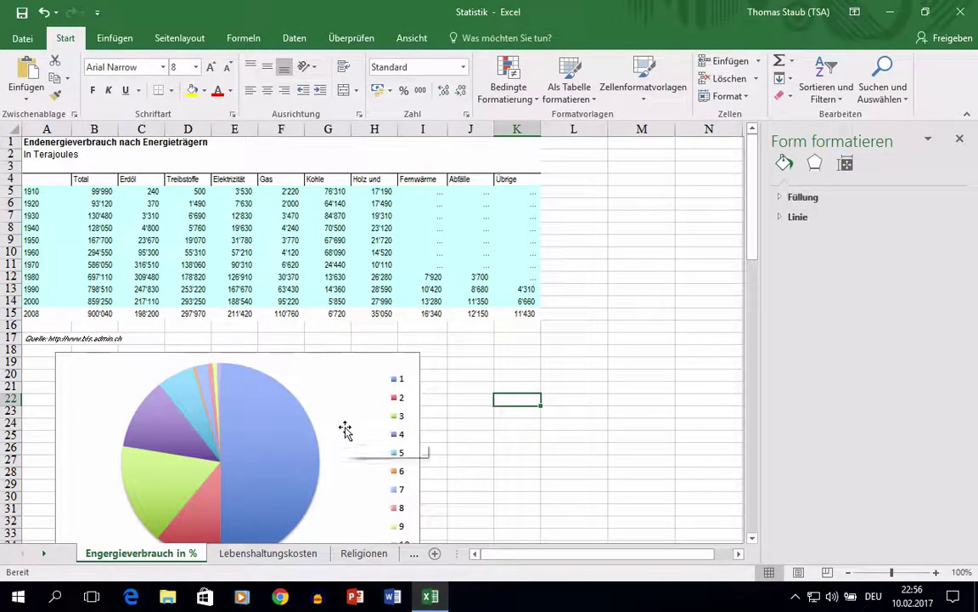
pyautogui.press('Up')
pyautogui.press('Up')
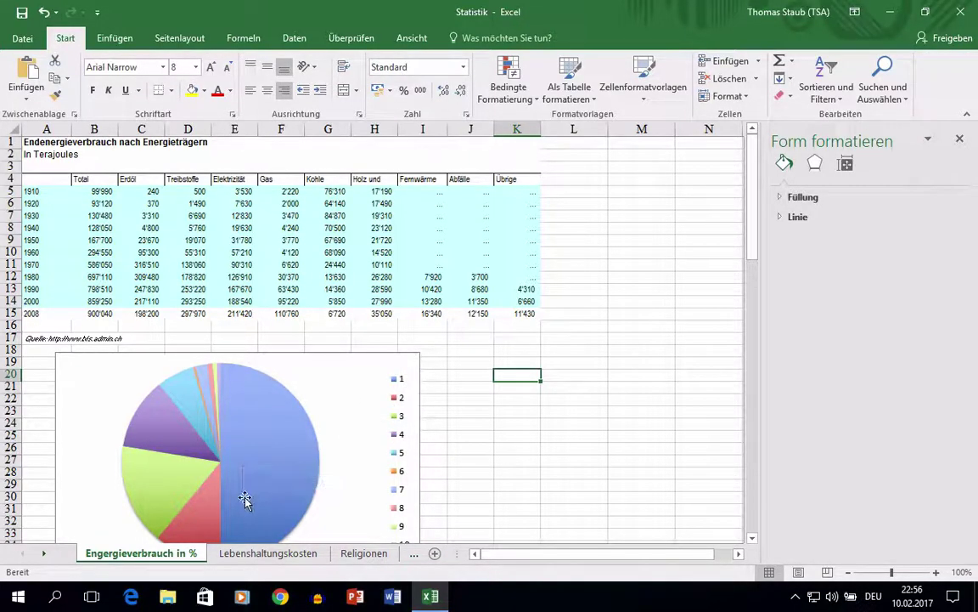
pyautogui.moveTo(245, 499)
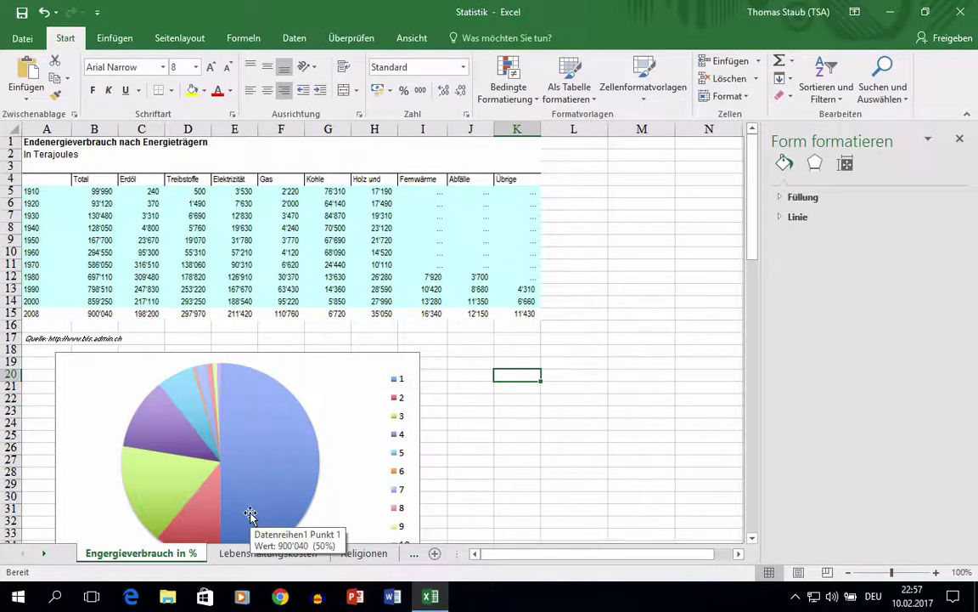
pyautogui.click(258, 469)
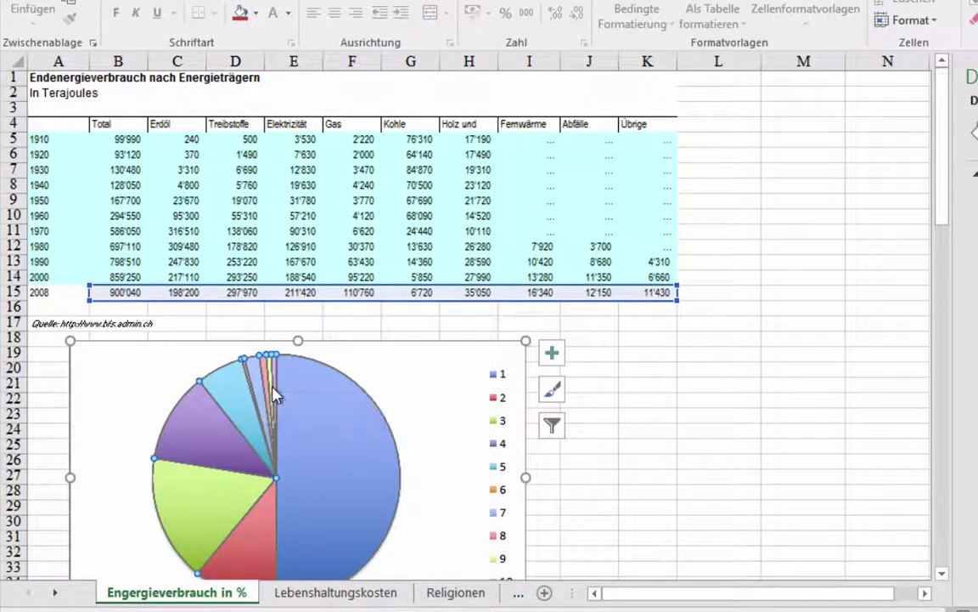
pyautogui.moveTo(299, 463)
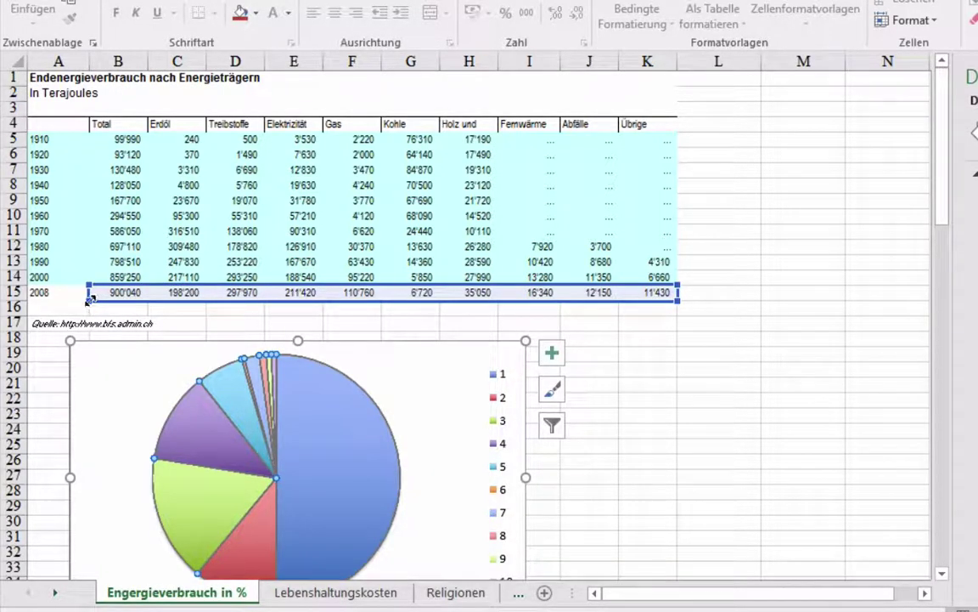
# Move the range outline's left edge from B15 to C15 so the Total column is excluded.
pyautogui.moveTo(119, 294); pyautogui.dragTo(146, 295)
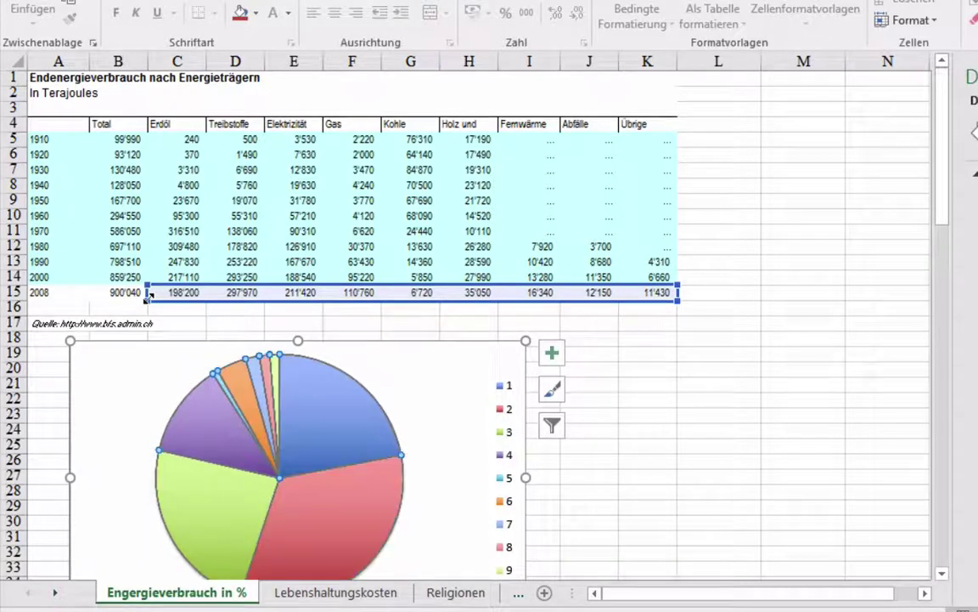
pyautogui.moveTo(324, 428)
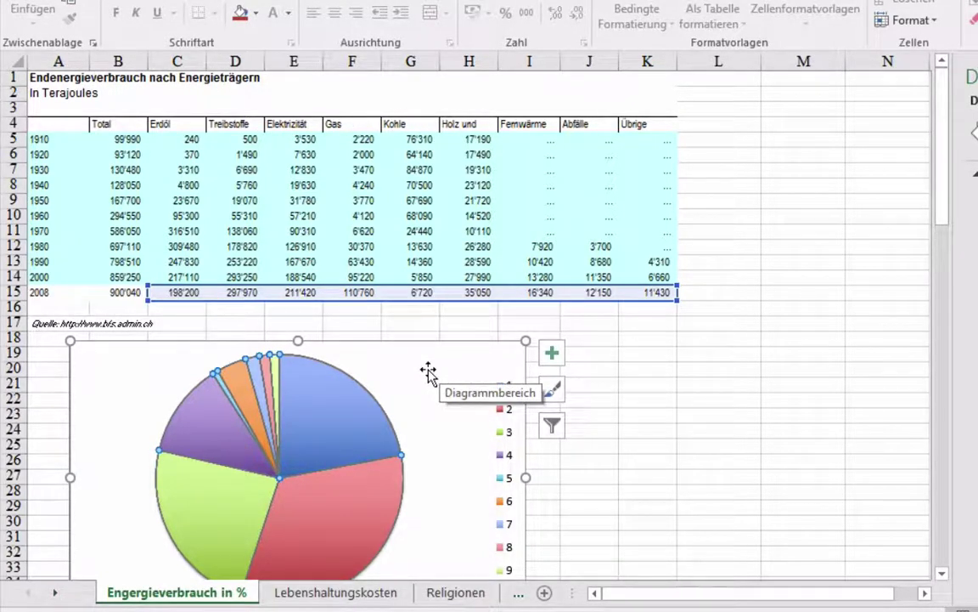
# Use the energy-source names in C4:K4 as the pie's category labels via Daten auswählen.
pyautogui.rightClick(436, 425)
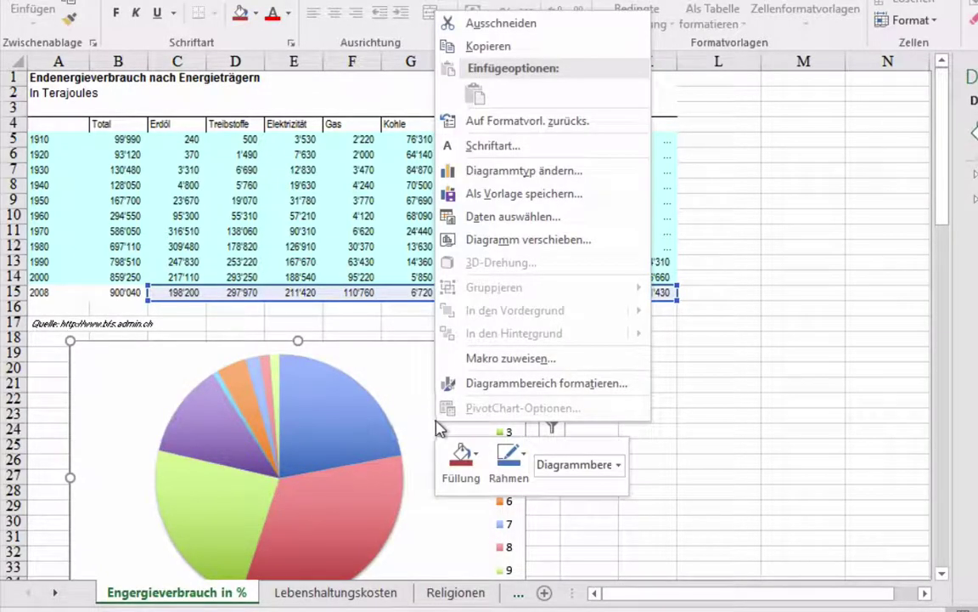
pyautogui.click(497, 219)
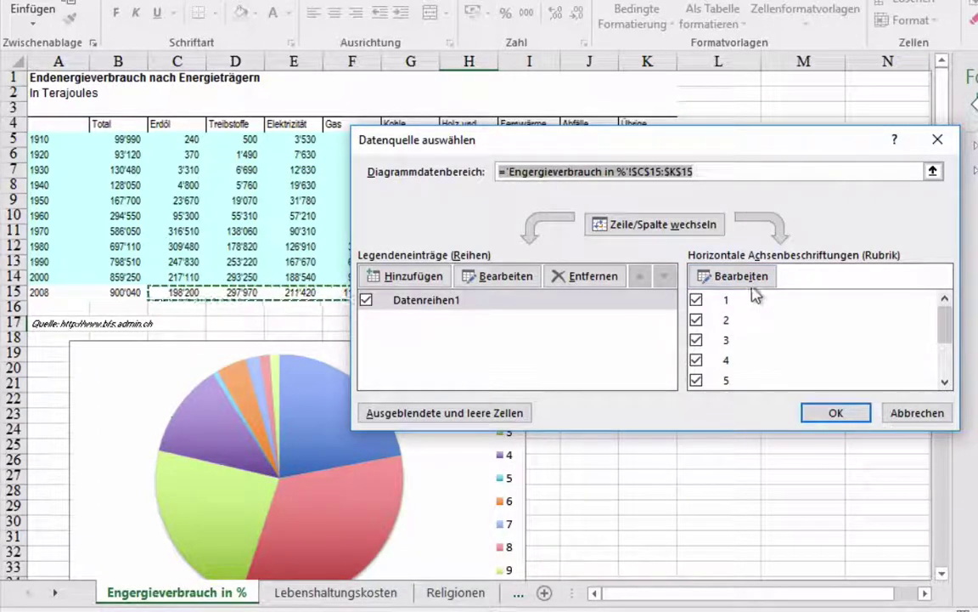
pyautogui.click(750, 278)
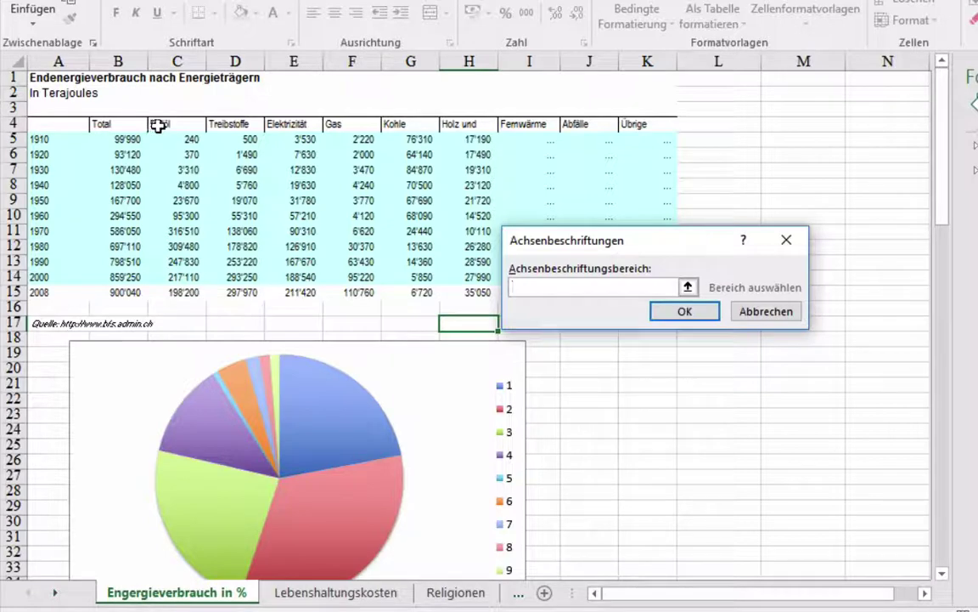
pyautogui.moveTo(158, 125); pyautogui.dragTo(632, 124)
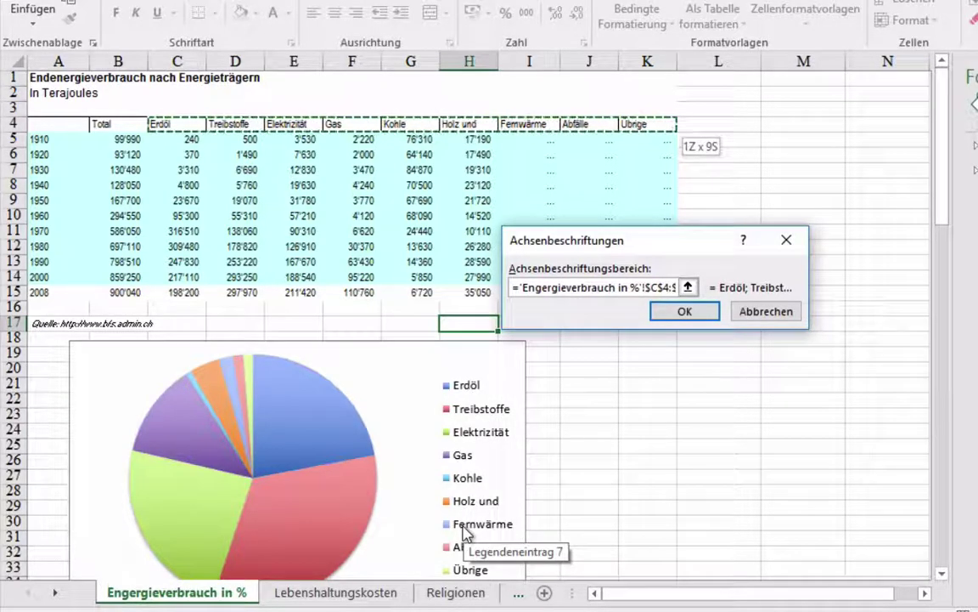
pyautogui.click(684, 311)
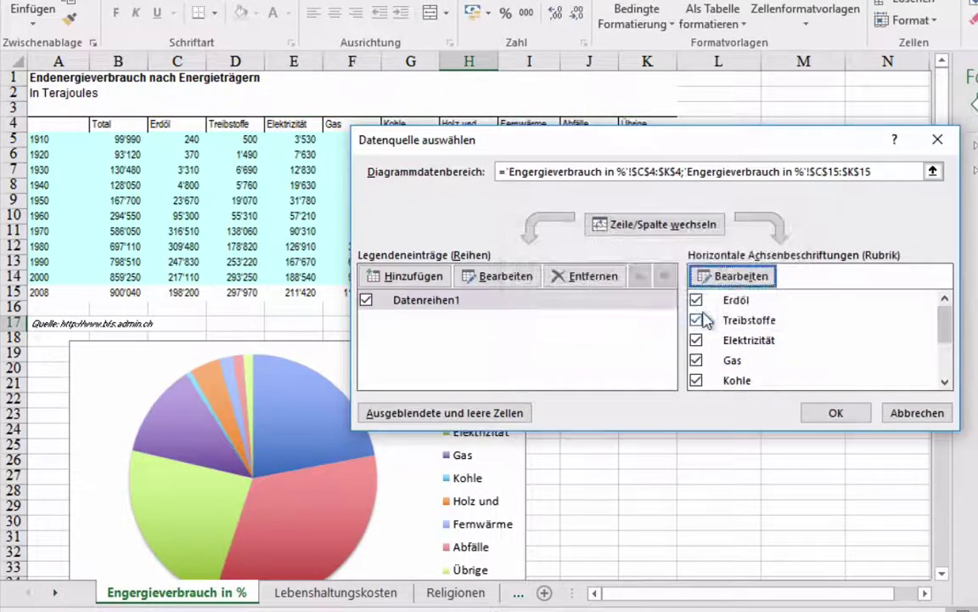
pyautogui.click(837, 413)
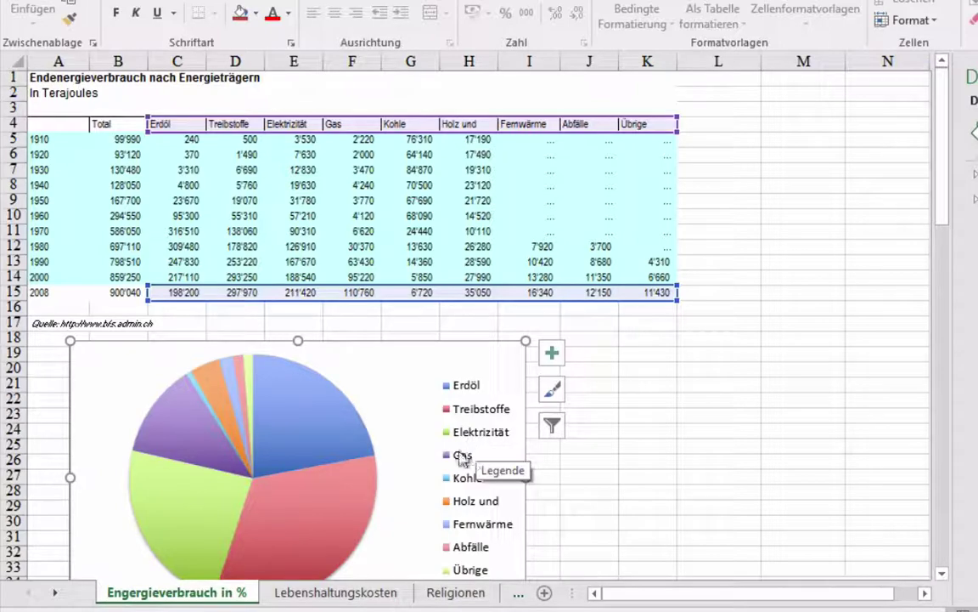
pyautogui.hotkey('ctrl', '1')
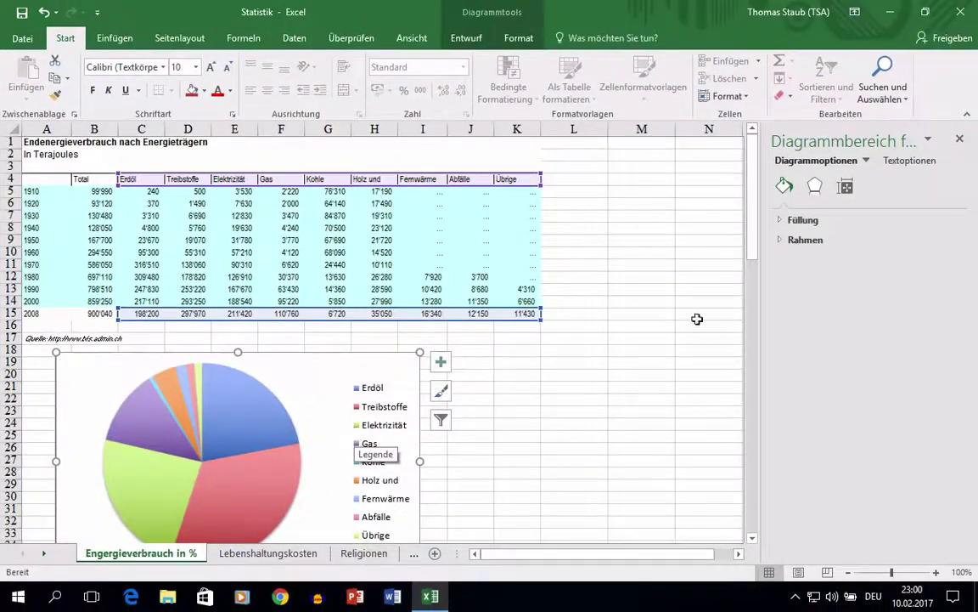
# Add a chart title above the pie reading 'Energieverbraucht nach Energieträgern'.
pyautogui.moveTo(753, 188); pyautogui.dragTo(753, 220)
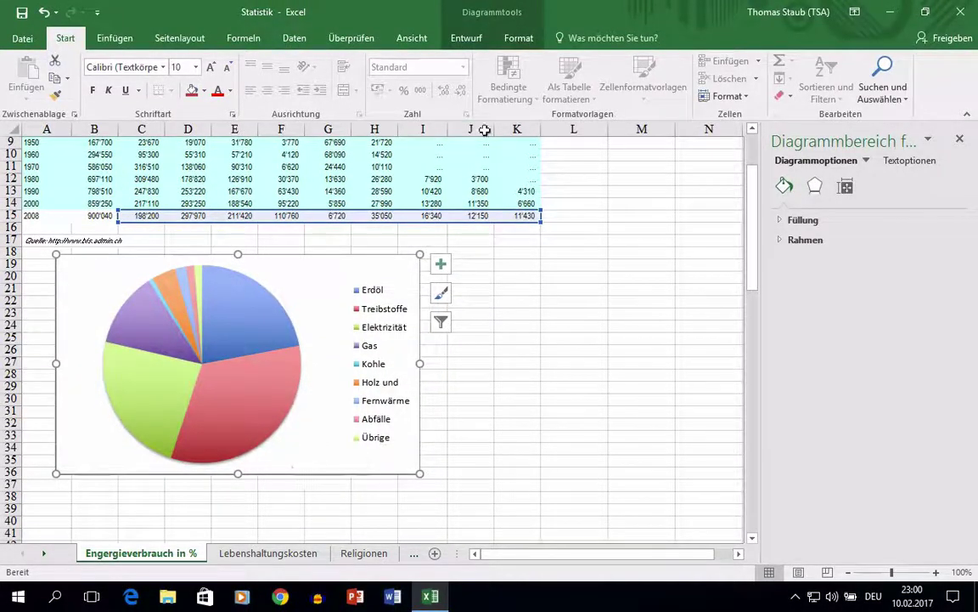
pyautogui.click(477, 45)
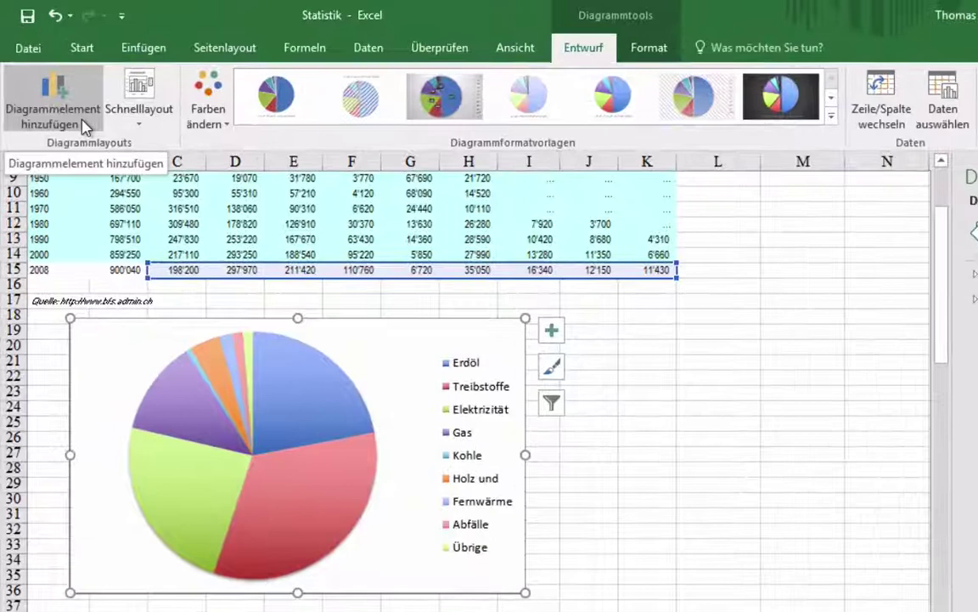
pyautogui.click(68, 104)
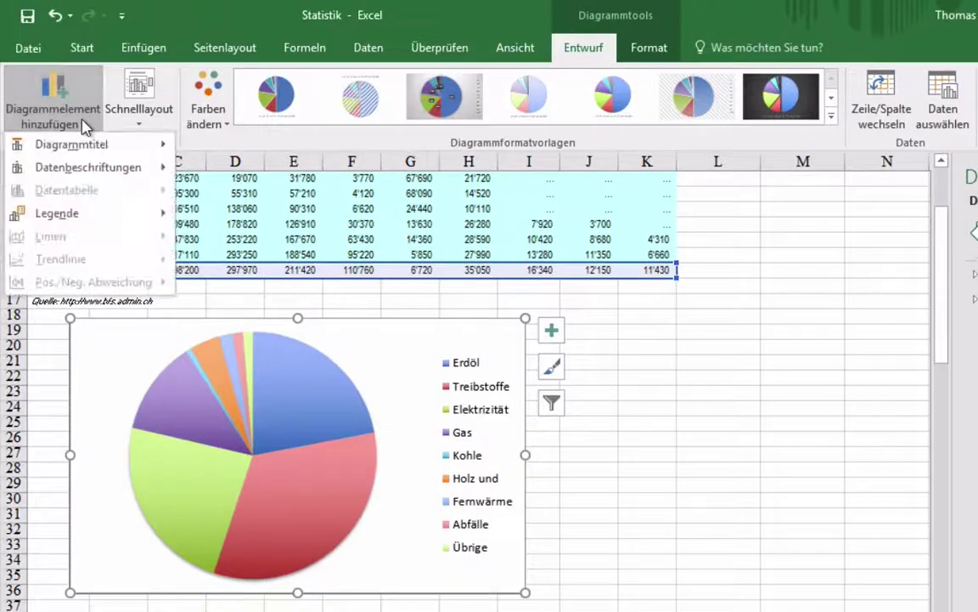
pyautogui.moveTo(83, 146)
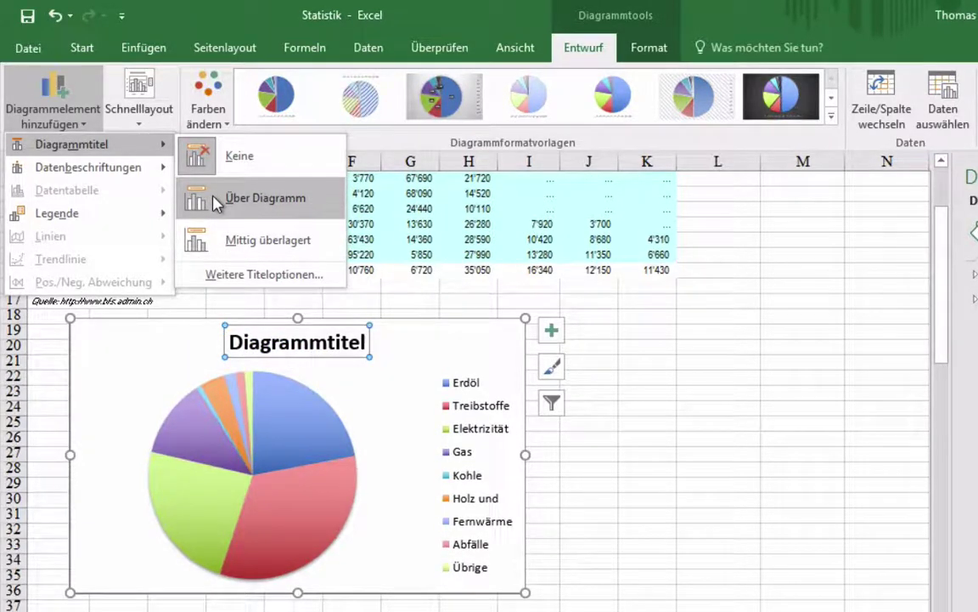
pyautogui.click(217, 202)
pyautogui.doubleClick(287, 349)
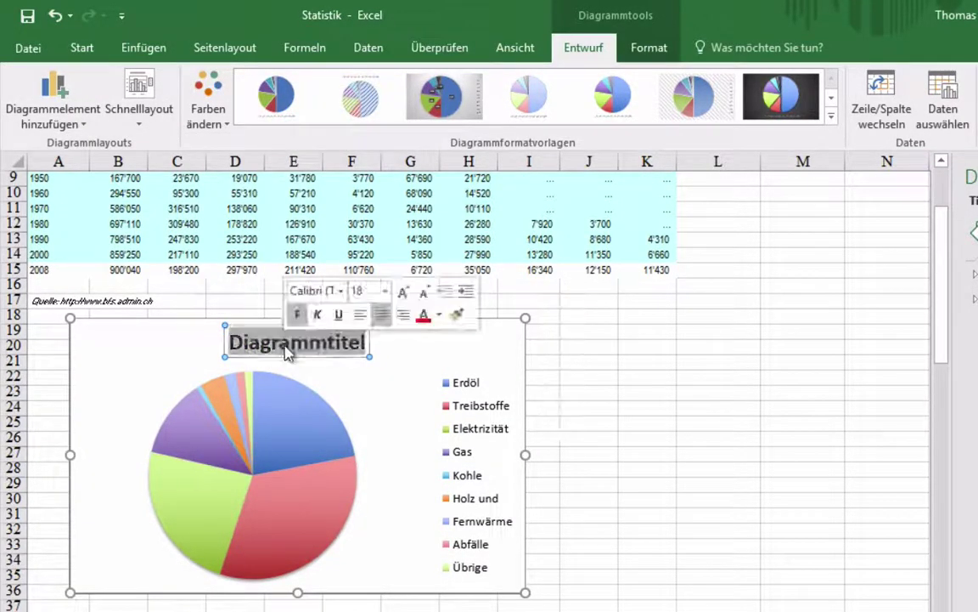
pyautogui.write('E')
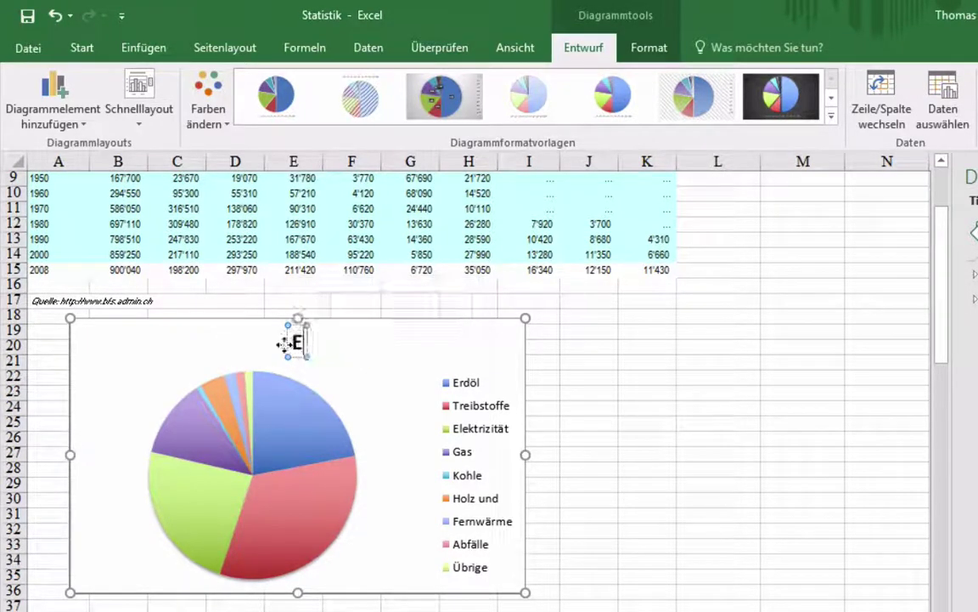
pyautogui.write('nergieverbraucht nach Energieträgern')
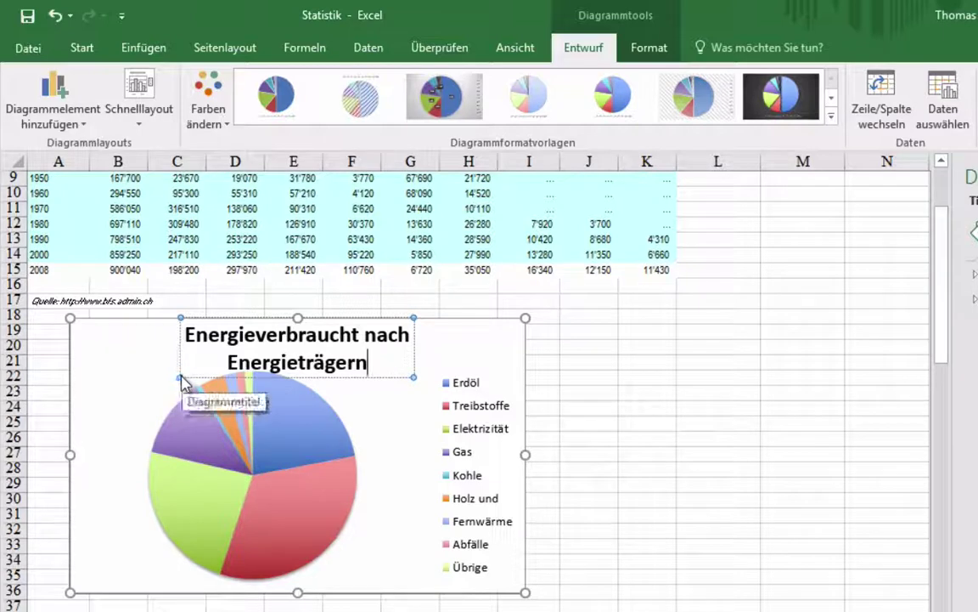
# Move the title to the chart's top left and set its font size to 14 pt.
pyautogui.moveTo(183, 379); pyautogui.dragTo(77, 338)
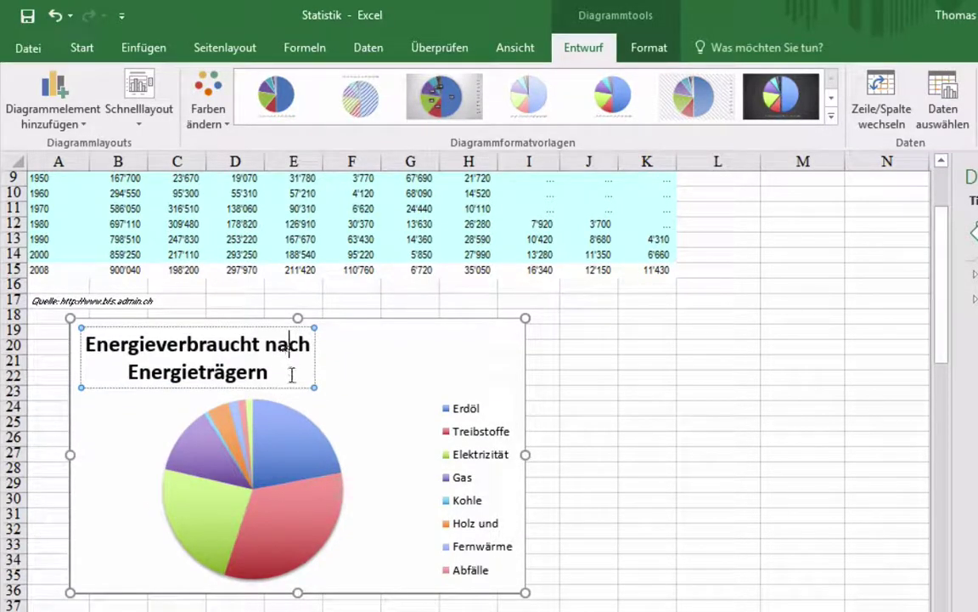
pyautogui.moveTo(291, 375); pyautogui.dragTo(70, 323)
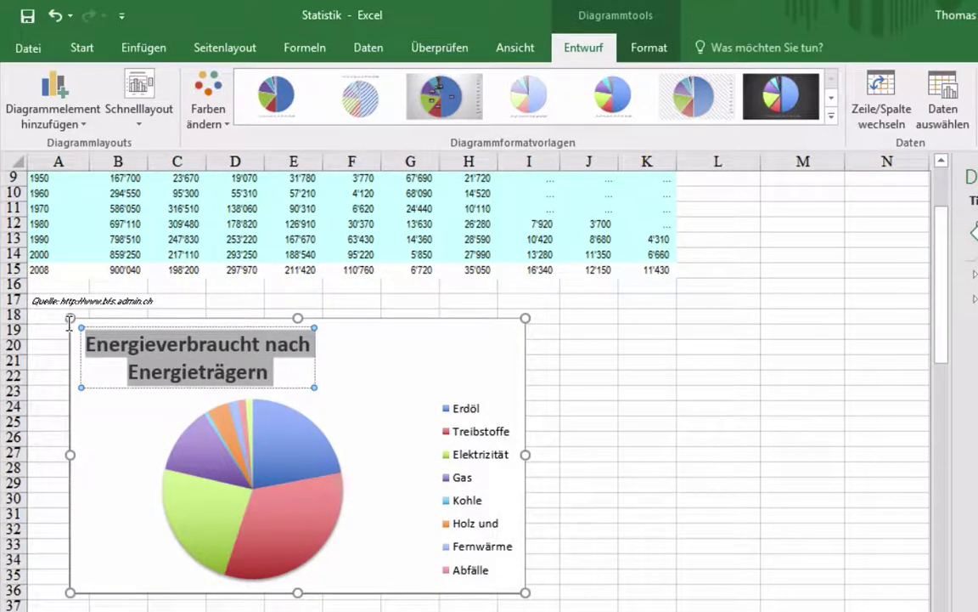
pyautogui.click(82, 49)
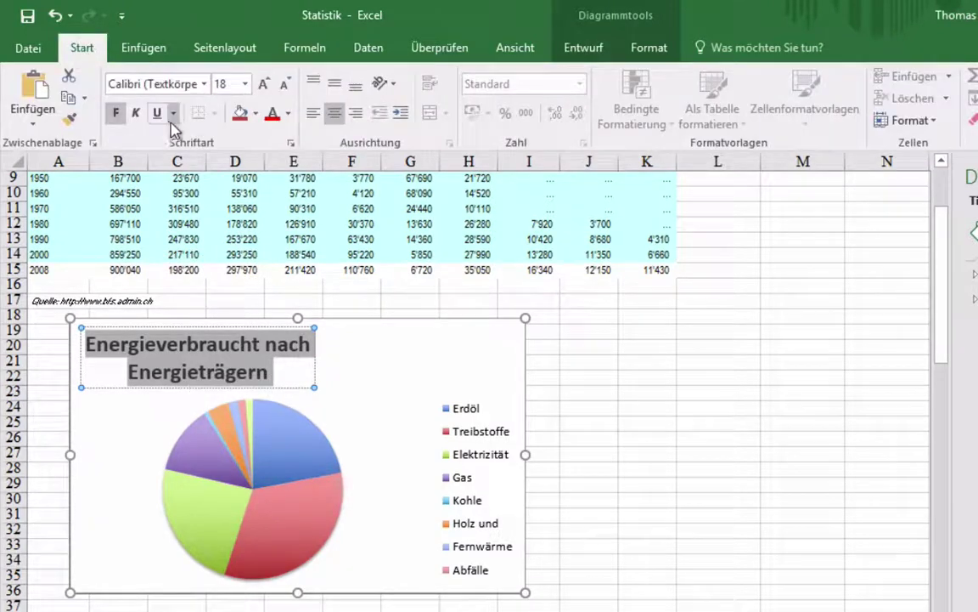
pyautogui.click(244, 83)
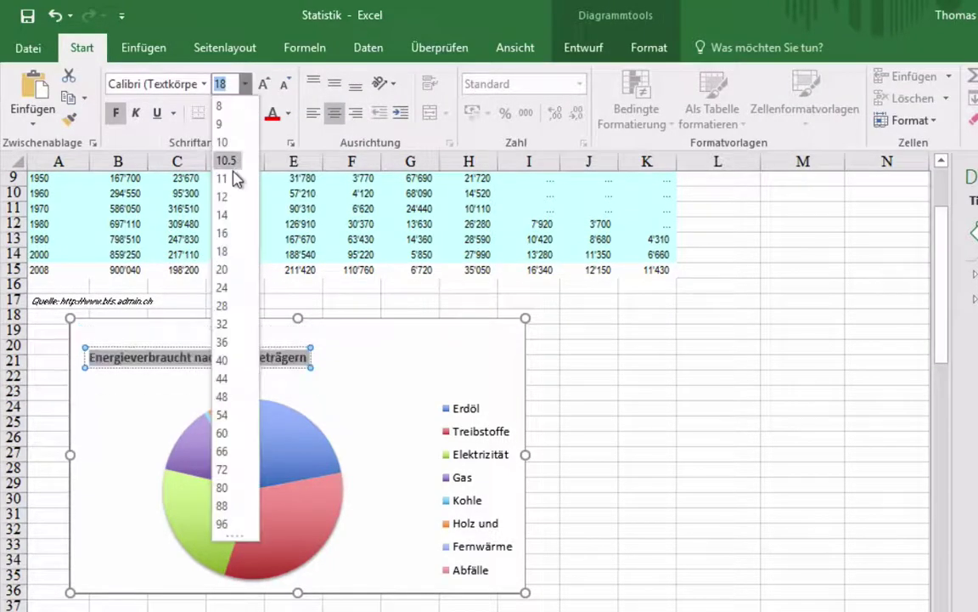
pyautogui.click(223, 214)
pyautogui.click(344, 365)
pyautogui.moveTo(331, 433)
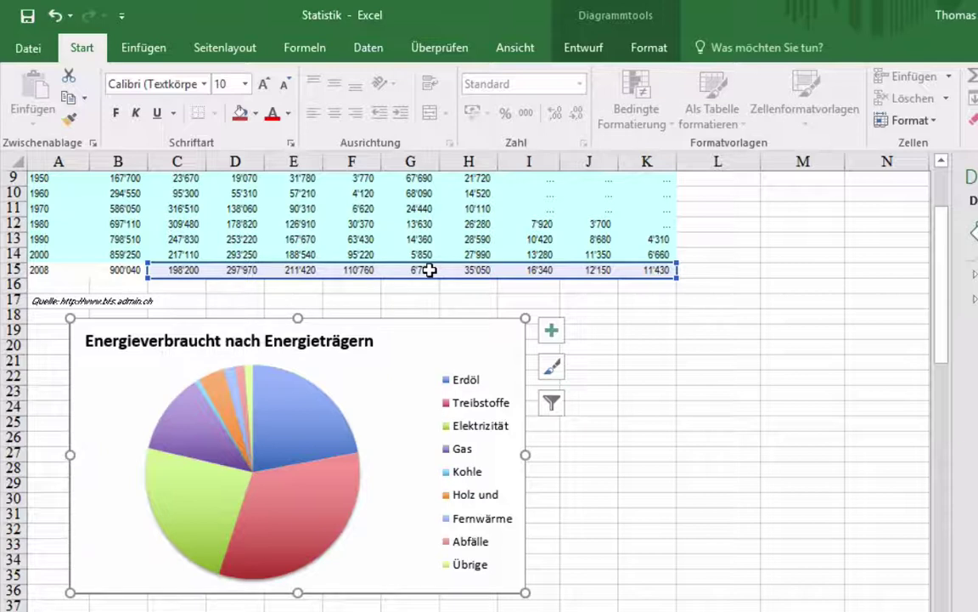
pyautogui.moveTo(321, 408)
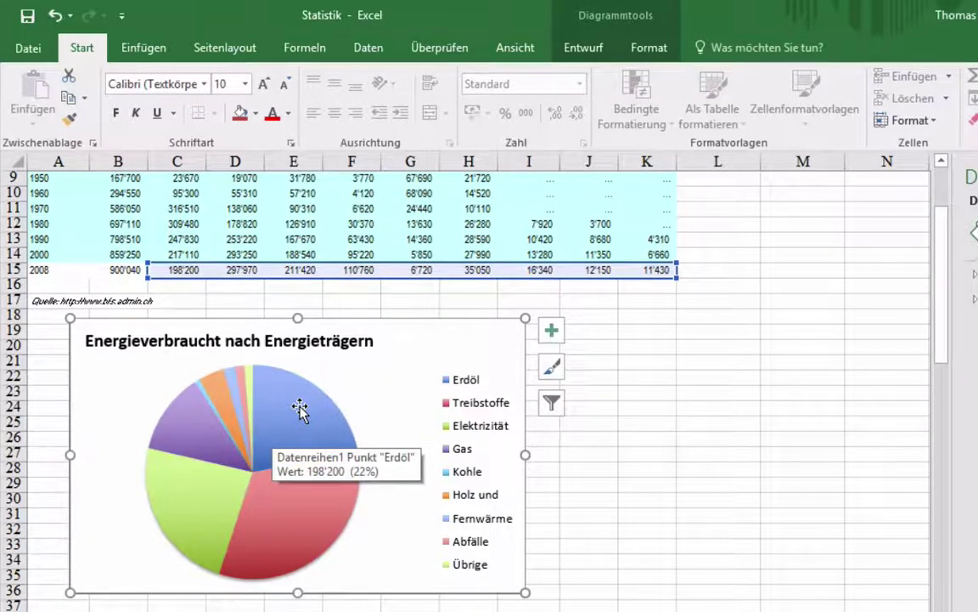
# Add best-fit (Größe anpassen) data labels to the pie slices.
pyautogui.click(583, 47)
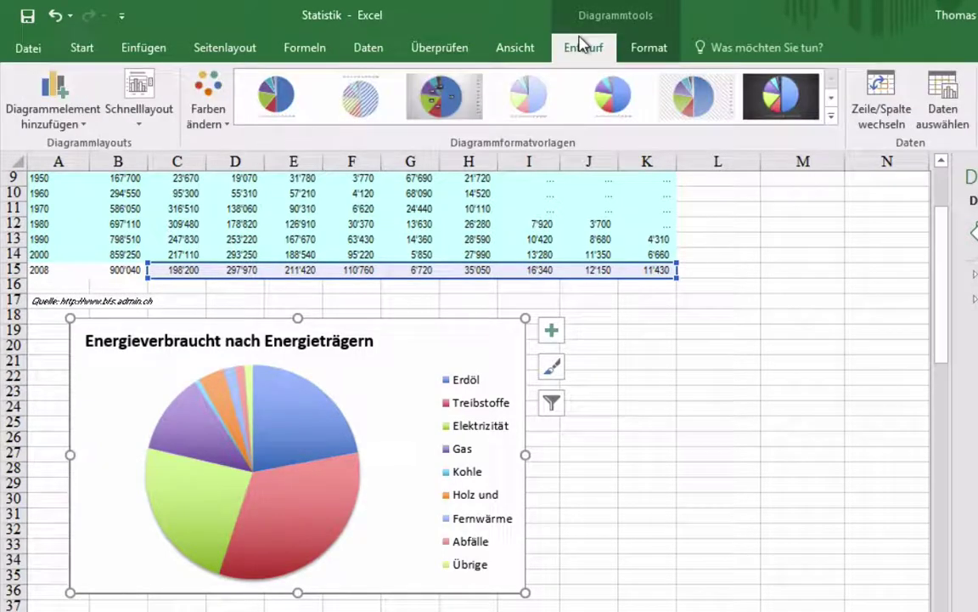
pyautogui.click(79, 119)
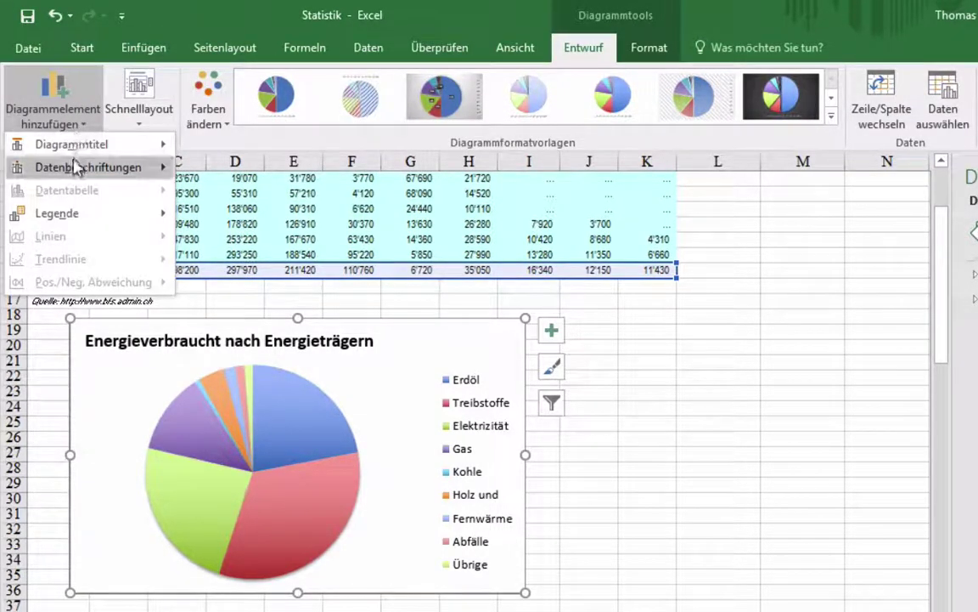
pyautogui.moveTo(75, 165)
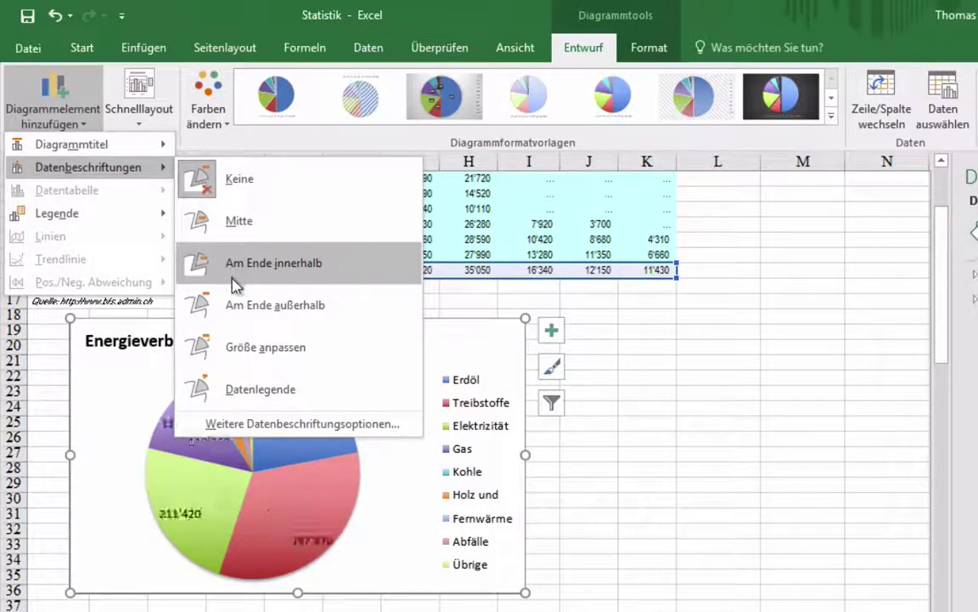
pyautogui.click(236, 340)
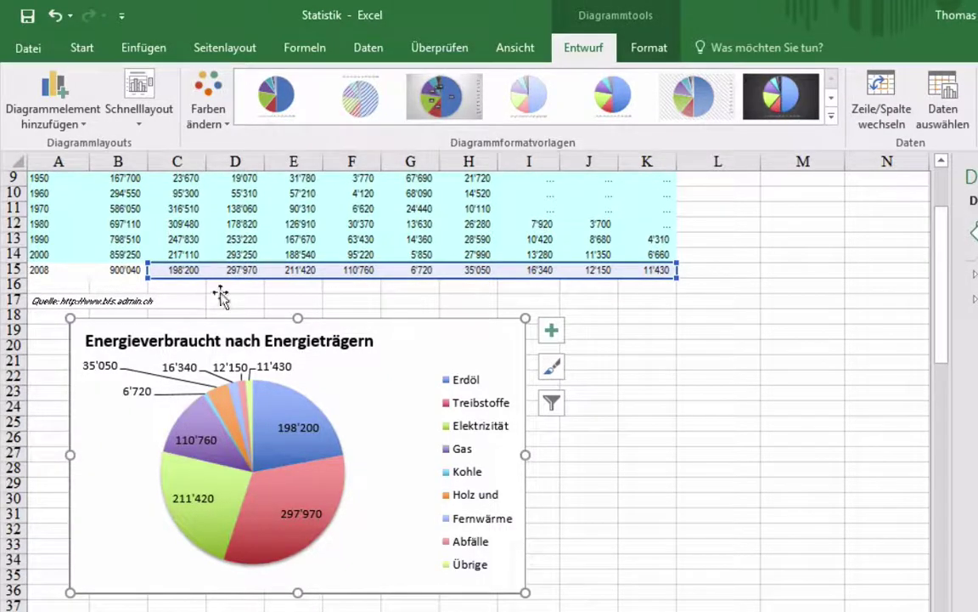
# Undo the data labels and switch to the Lebenshaltungskosten sheet.
pyautogui.moveTo(253, 443)
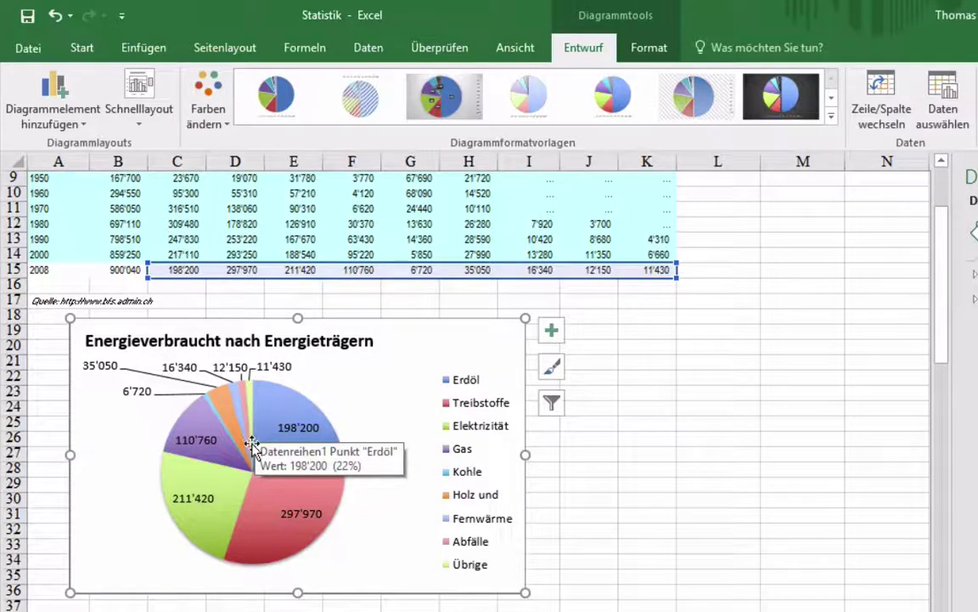
pyautogui.hotkey('ctrl', 'z')
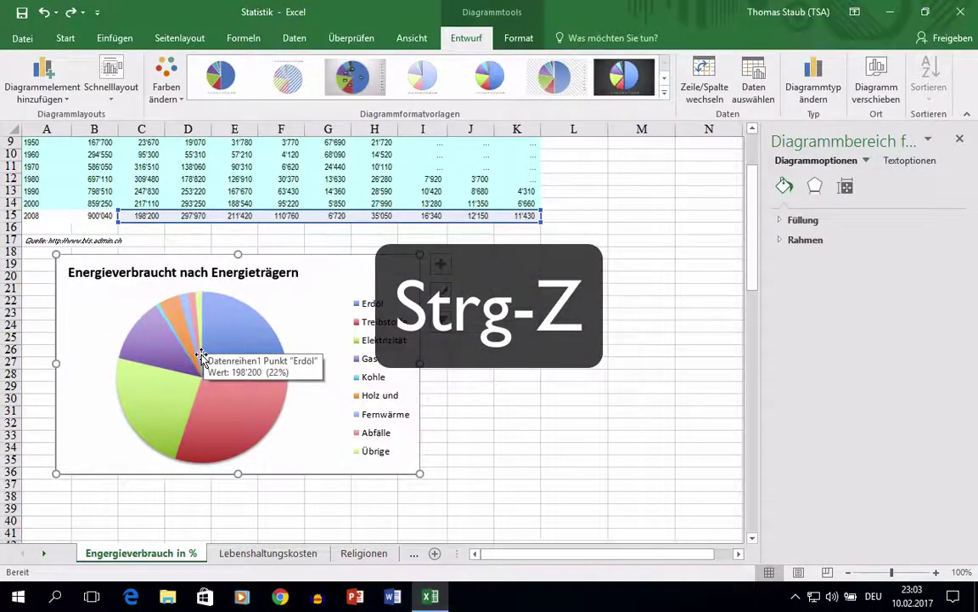
pyautogui.click(280, 556)
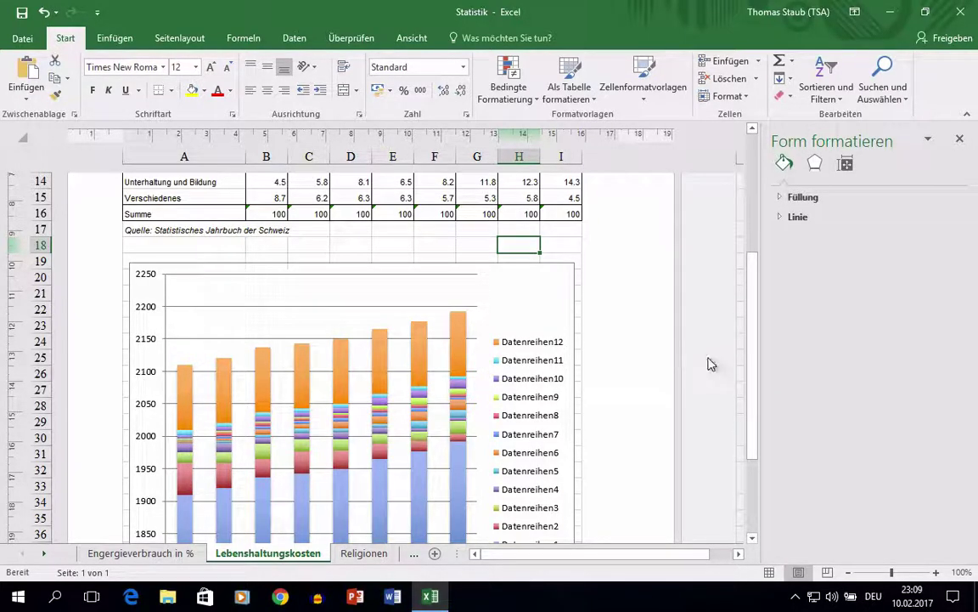
pyautogui.moveTo(756, 352); pyautogui.dragTo(747, 256)
pyautogui.moveTo(861, 236); pyautogui.dragTo(859, 222)
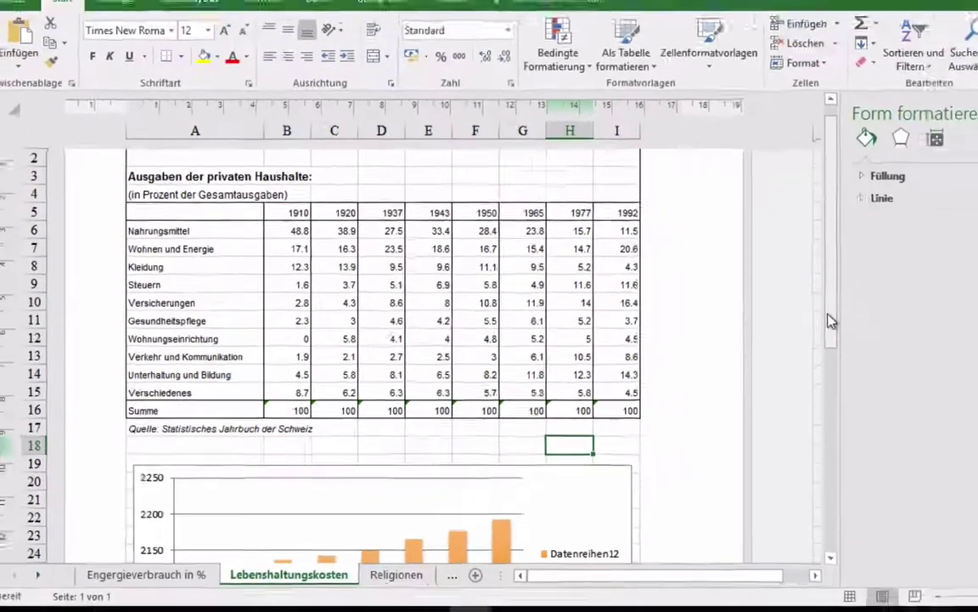
pyautogui.moveTo(830, 321); pyautogui.dragTo(759, 477)
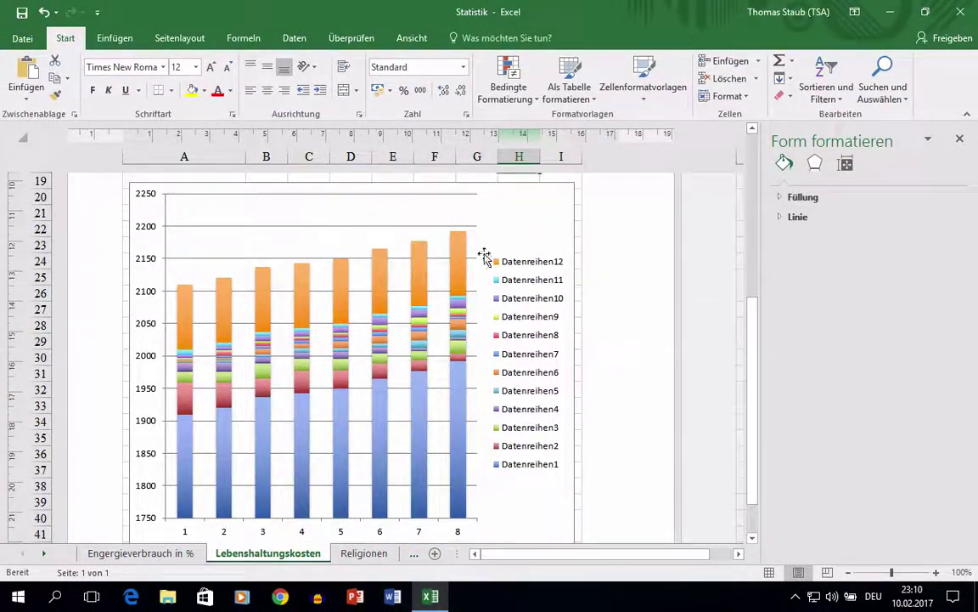
pyautogui.scroll(3, 544, 255)
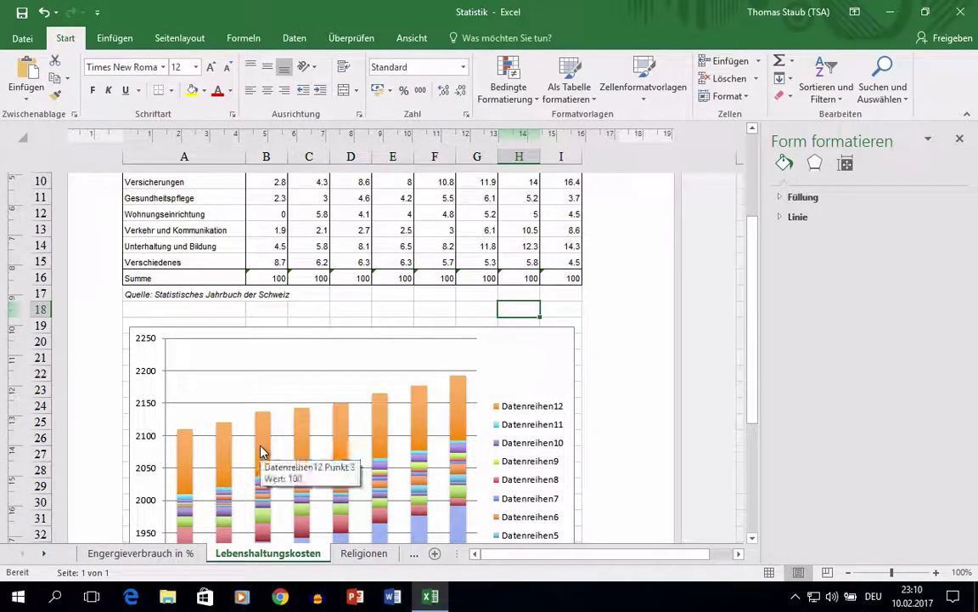
# Delete the orange Summe series (Datenreihen12) from the stacked column chart.
pyautogui.click(262, 452)
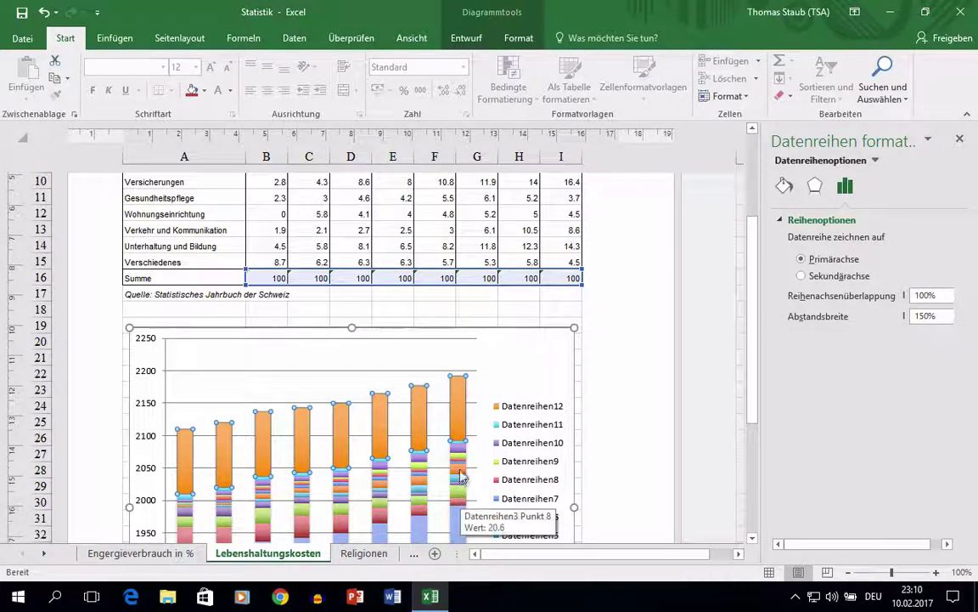
pyautogui.moveTo(460, 474)
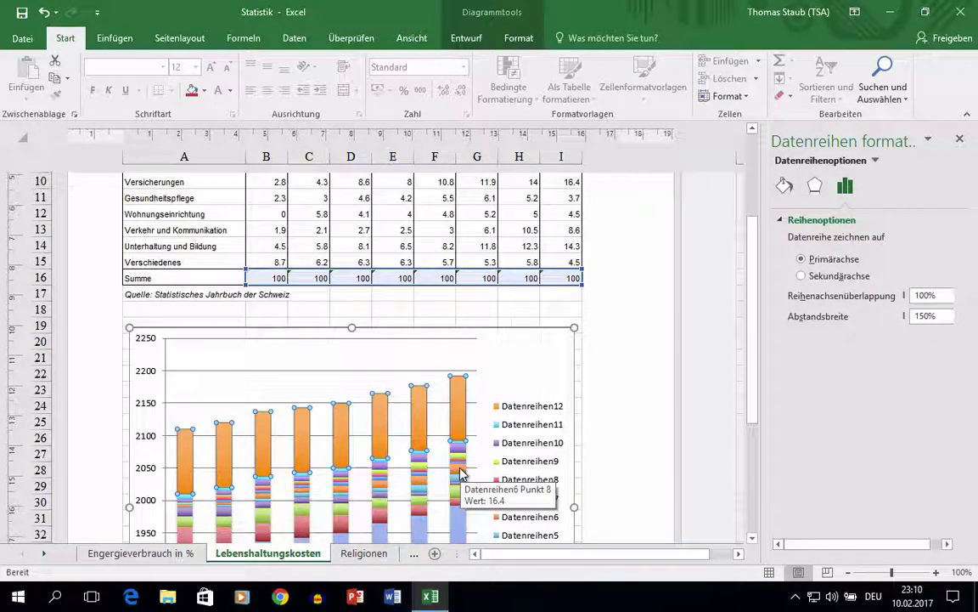
pyautogui.press('Delete')
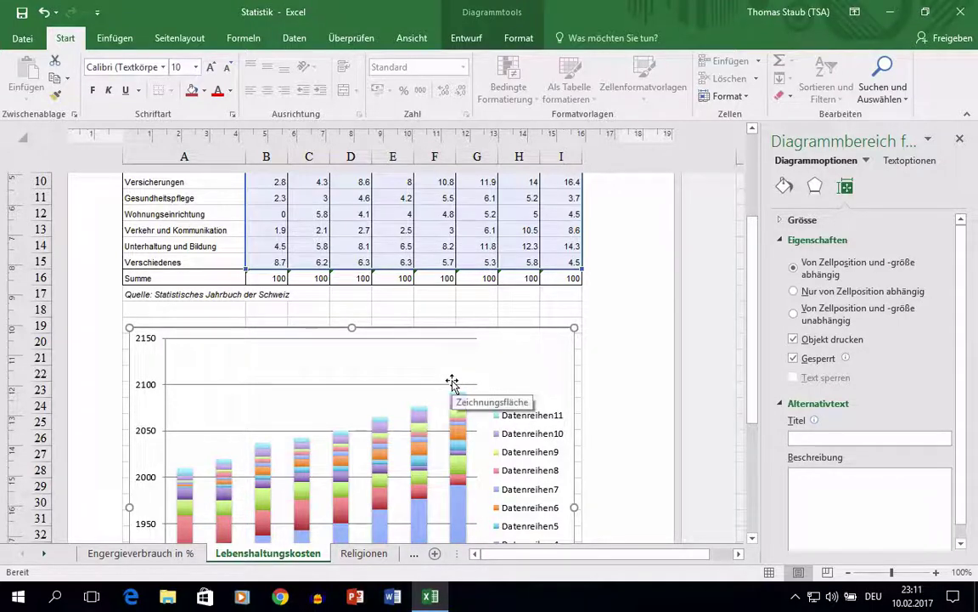
# Scroll to the expenditure table and zoom the sheet in to 112%.
pyautogui.scroll(-3, 451, 385)
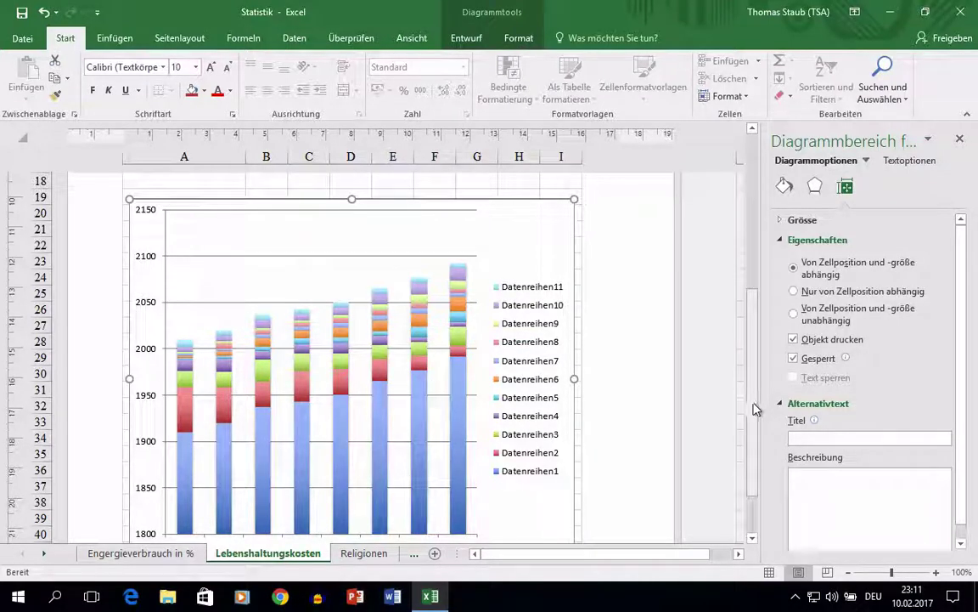
pyautogui.moveTo(752, 401); pyautogui.dragTo(751, 271)
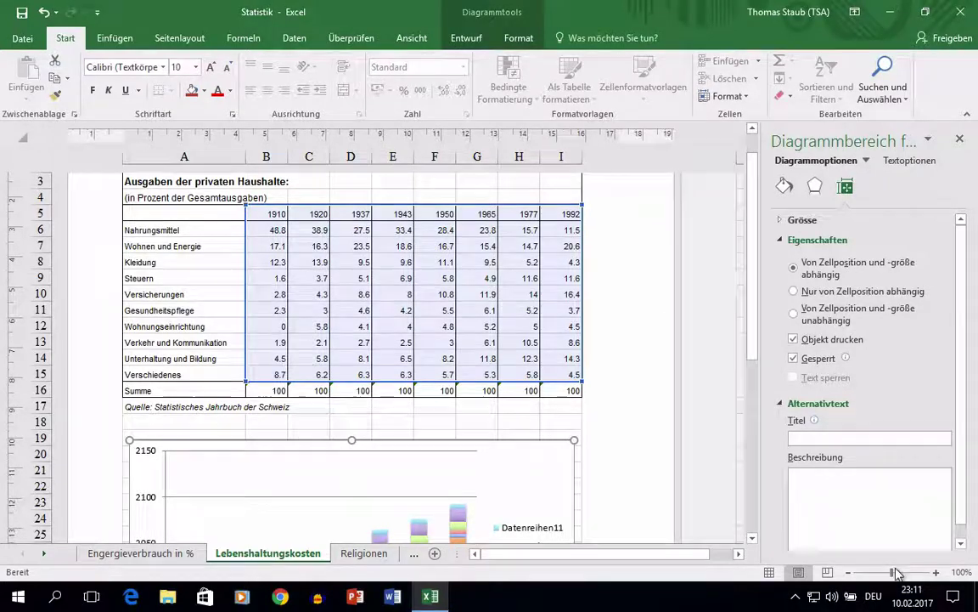
pyautogui.moveTo(896, 571); pyautogui.dragTo(904, 572)
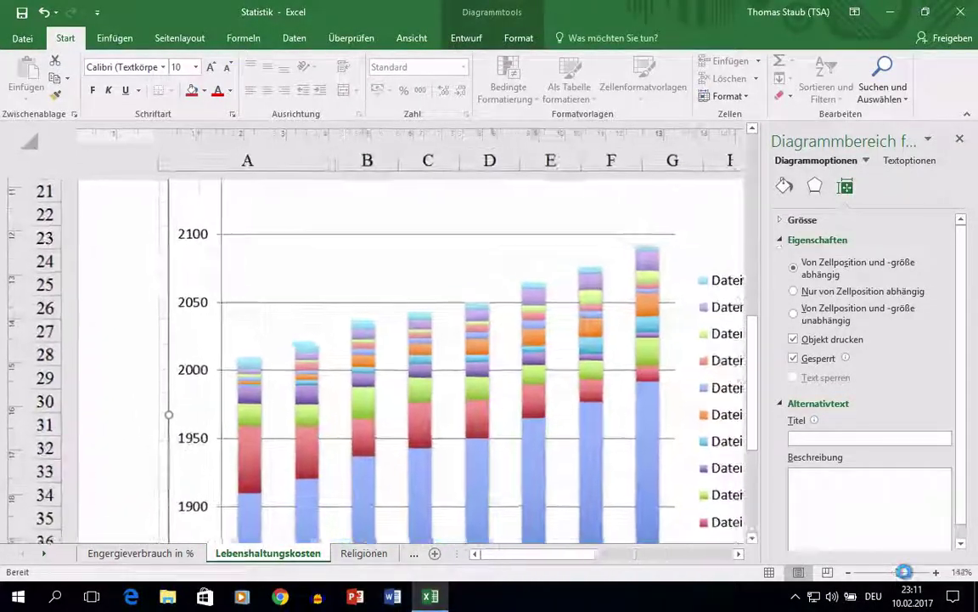
pyautogui.moveTo(753, 406); pyautogui.dragTo(749, 320)
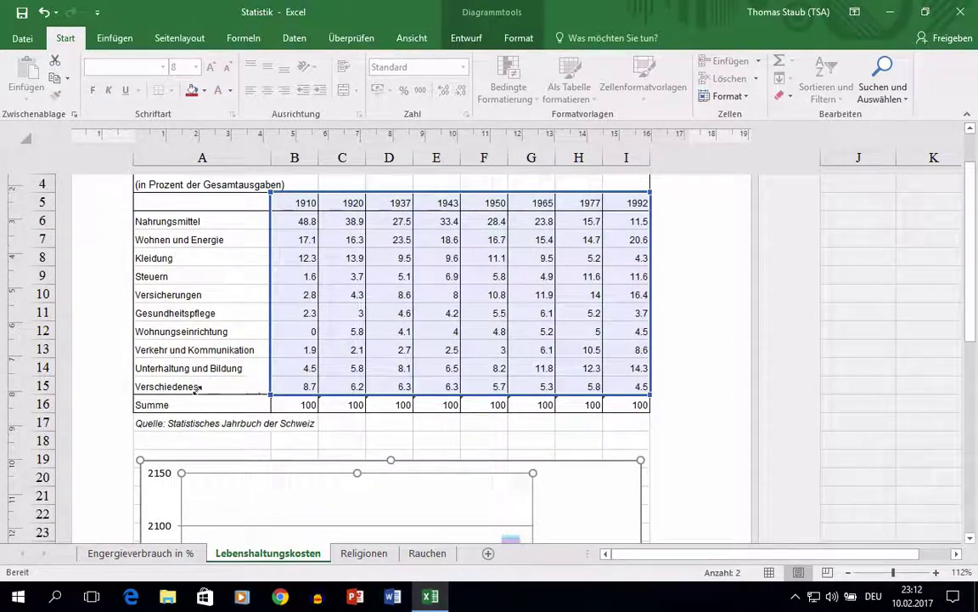
# Extend the chart data to A5:I15 to include category names, and switch to Normal view.
pyautogui.moveTo(196, 388); pyautogui.dragTo(159, 396)
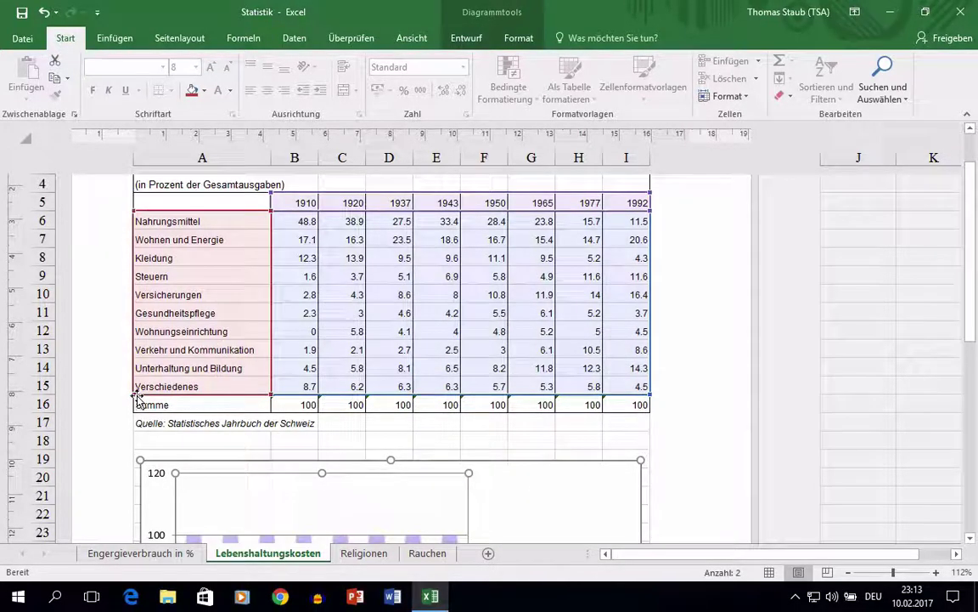
pyautogui.moveTo(973, 291); pyautogui.dragTo(973, 442)
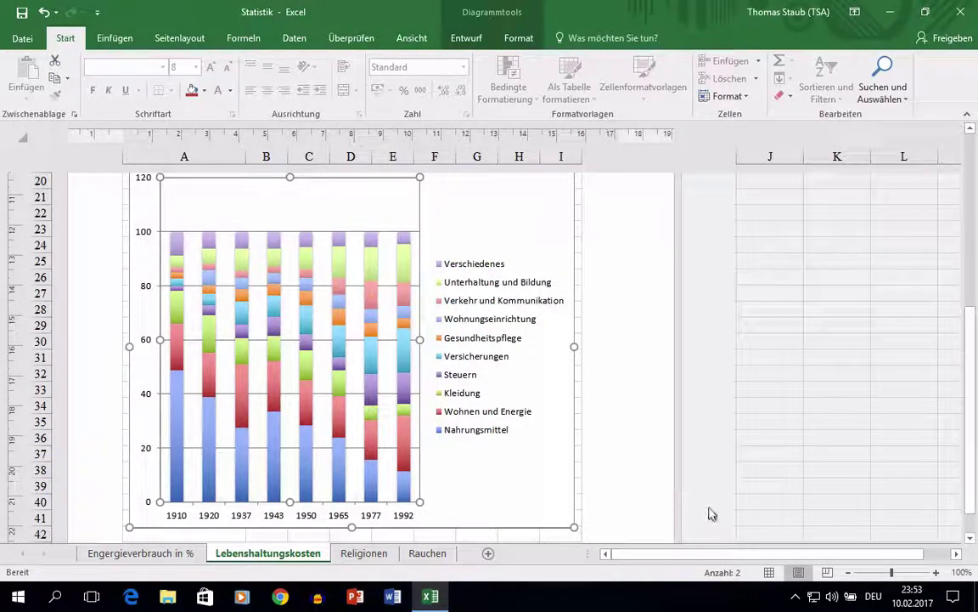
pyautogui.click(770, 572)
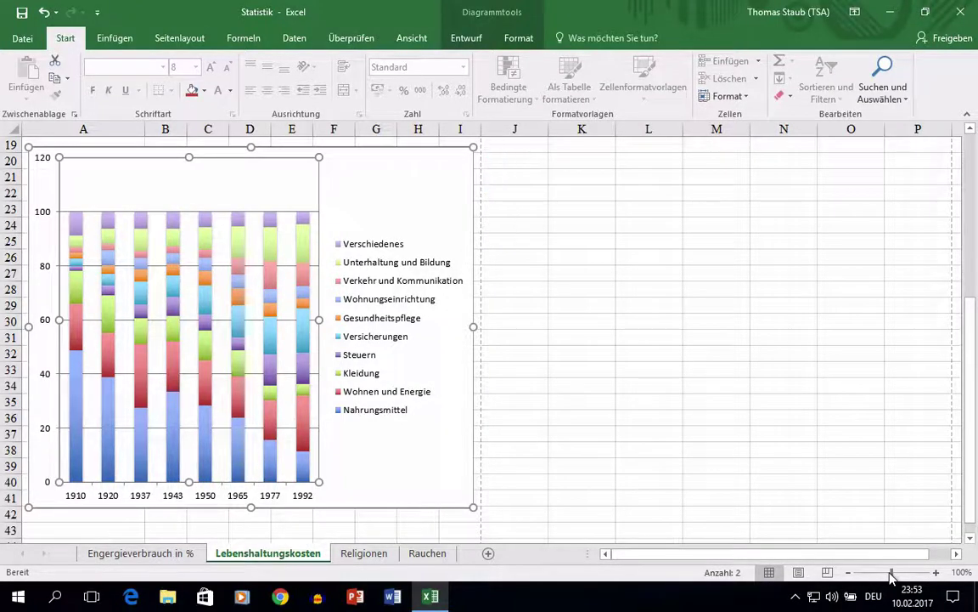
# Zoom out to 77% so the data table and chart are visible together.
pyautogui.moveTo(892, 573); pyautogui.dragTo(883, 573)
pyautogui.scroll(5, 472, 363)
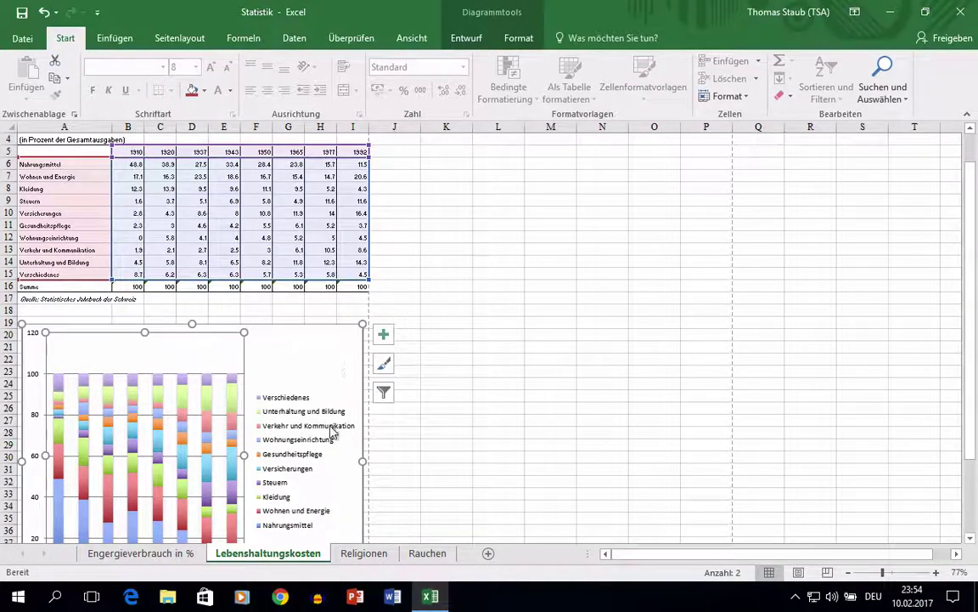
pyautogui.scroll(-2, 331, 433)
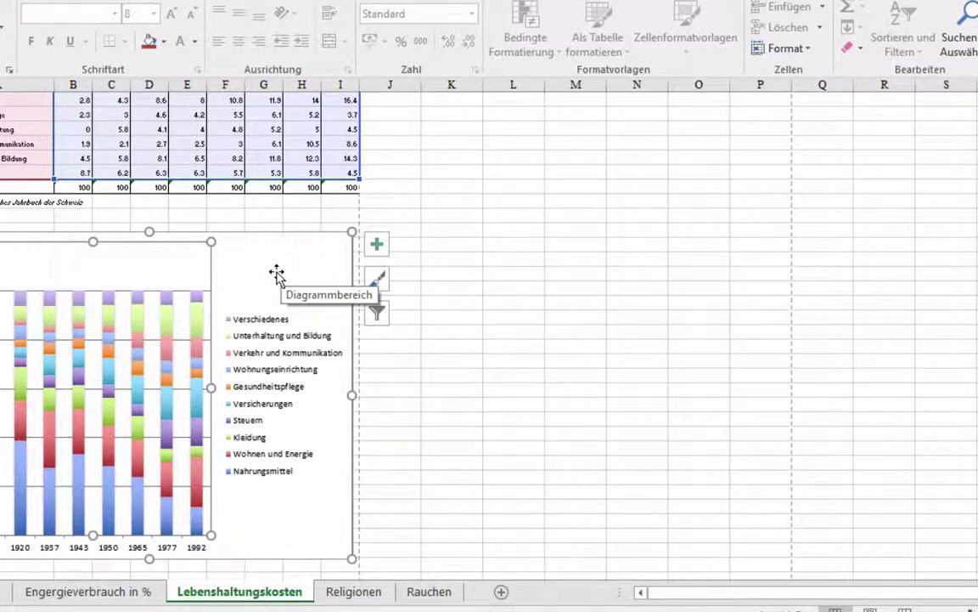
# Switch the chart's rows and columns and leave out years 1937, 1950 and 1977.
pyautogui.rightClick(277, 273)
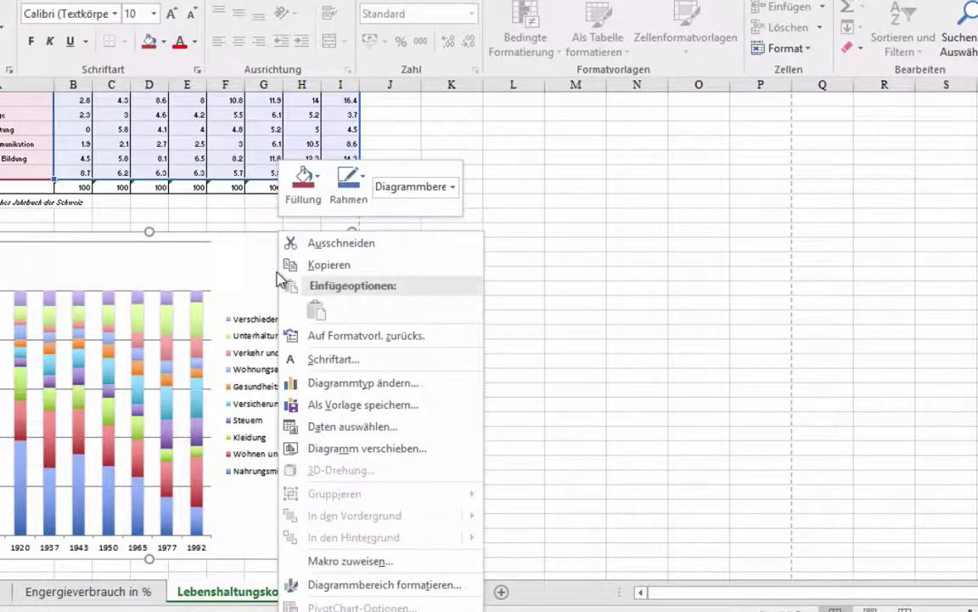
pyautogui.click(325, 432)
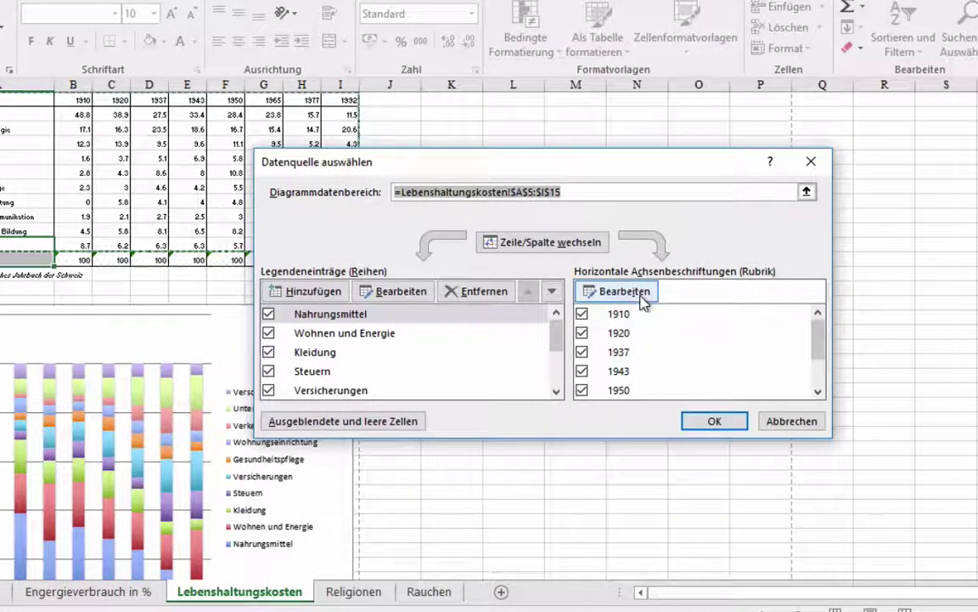
pyautogui.click(560, 251)
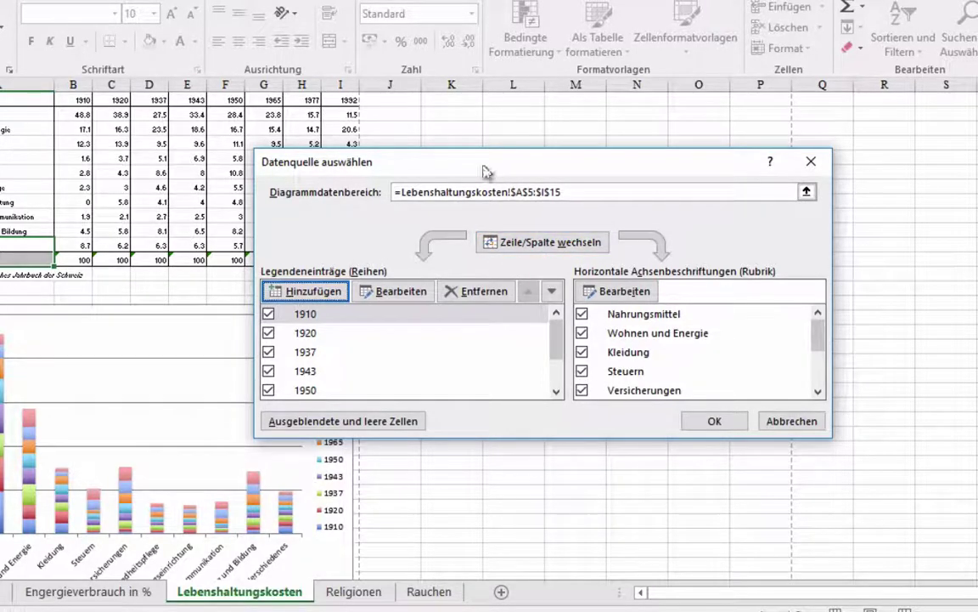
pyautogui.moveTo(484, 173); pyautogui.dragTo(622, 166)
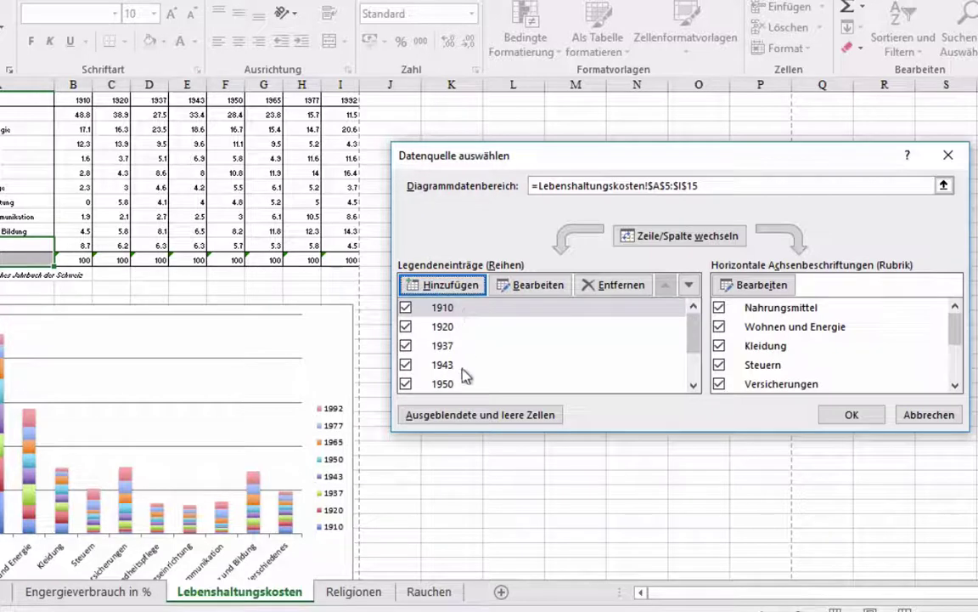
pyautogui.click(406, 346)
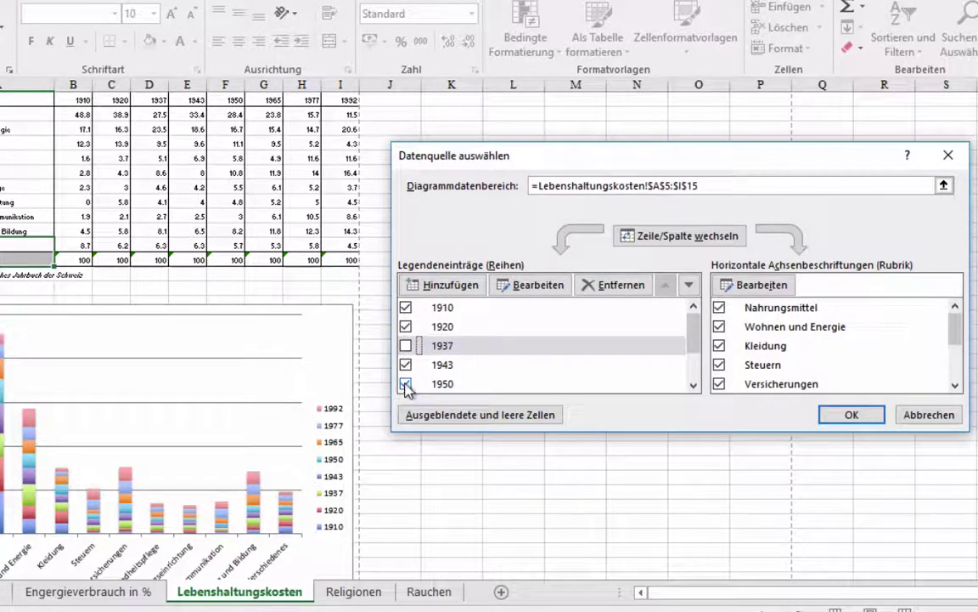
pyautogui.click(406, 384)
pyautogui.scroll(-3, 494, 360)
pyautogui.click(406, 364)
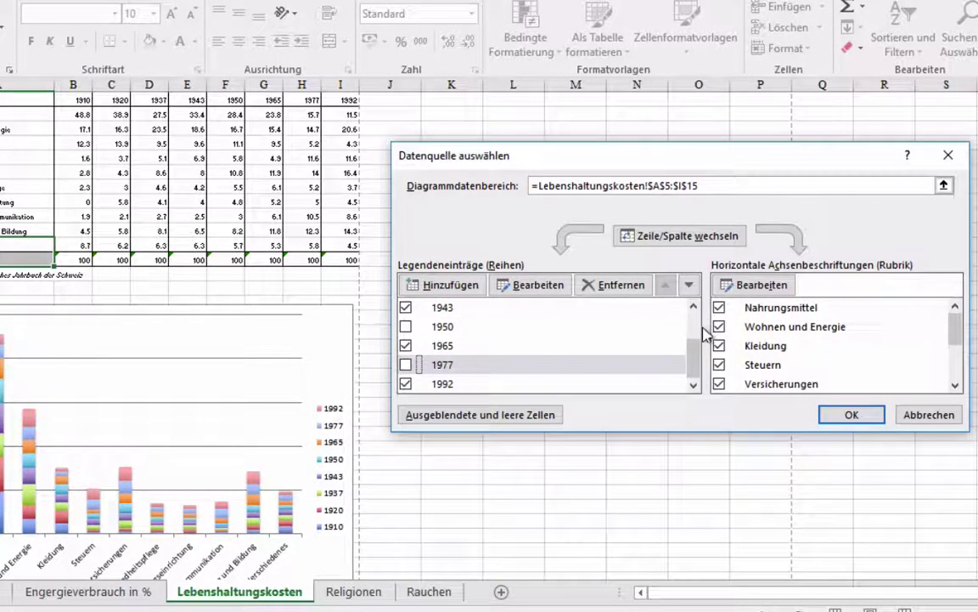
pyautogui.click(852, 414)
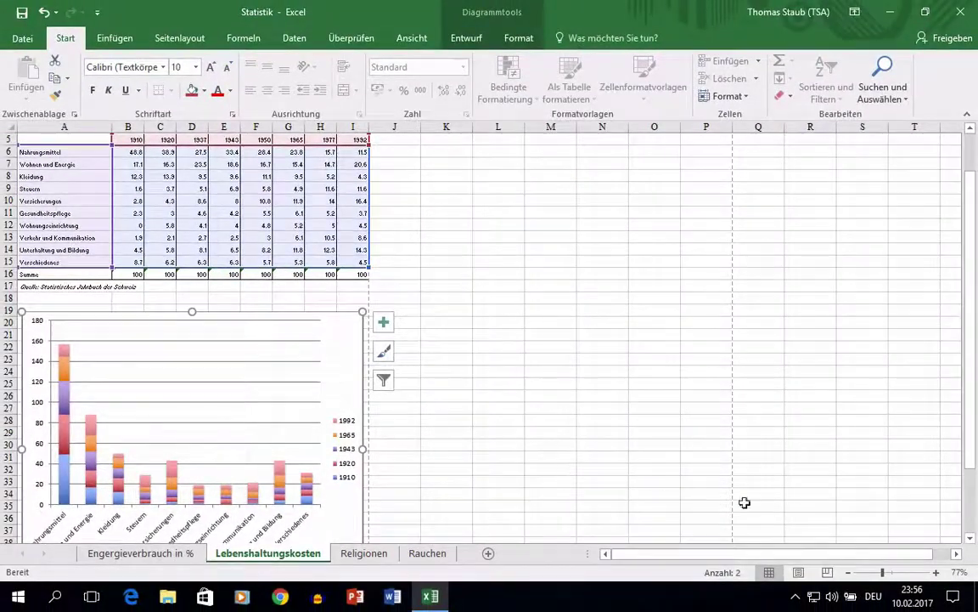
# Zoom the sheet to 89% and open the category chart's right-click shortcut menu.
pyautogui.moveTo(883, 572); pyautogui.dragTo(902, 574)
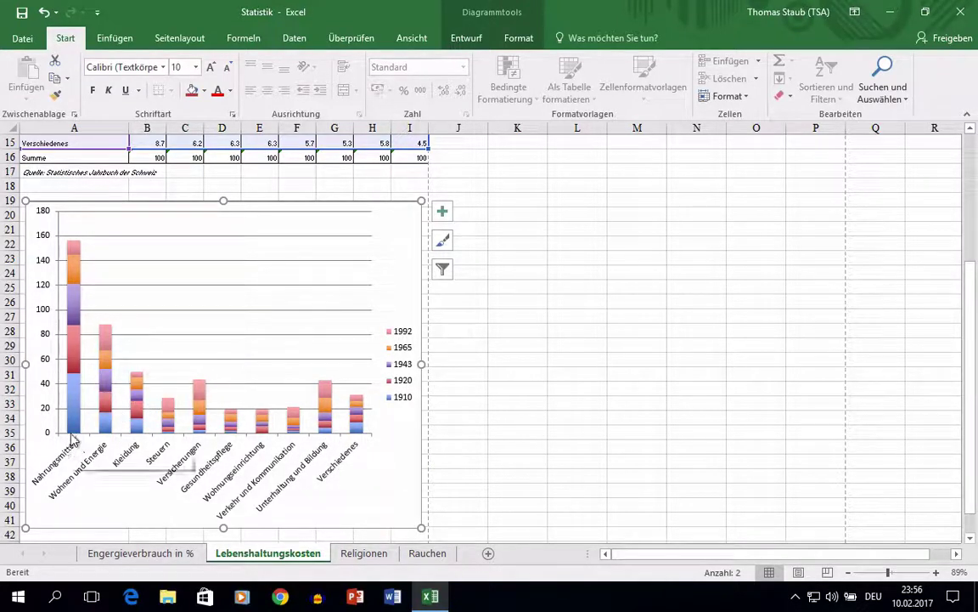
pyautogui.moveTo(71, 387)
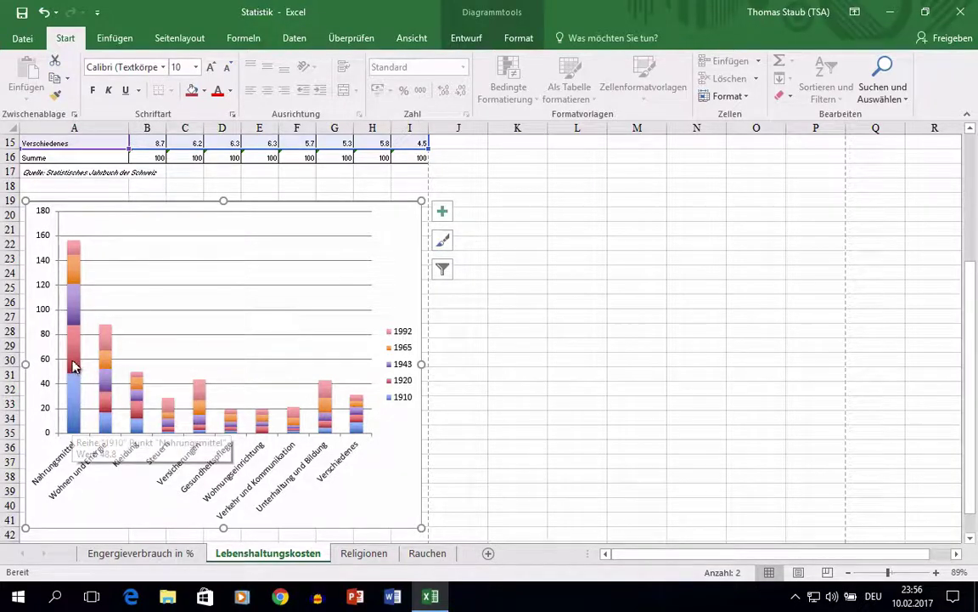
pyautogui.moveTo(74, 338)
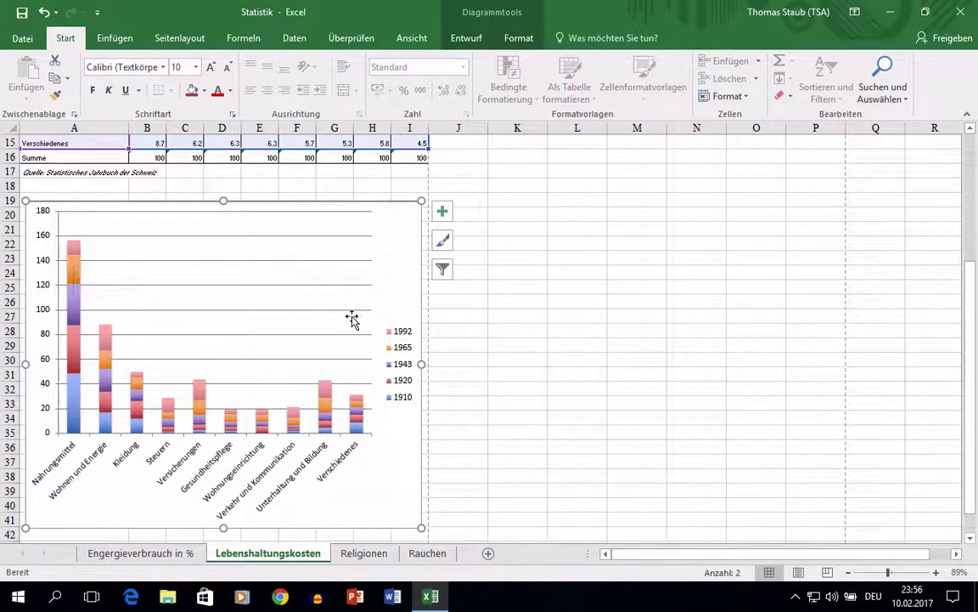
pyautogui.rightClick(395, 289)
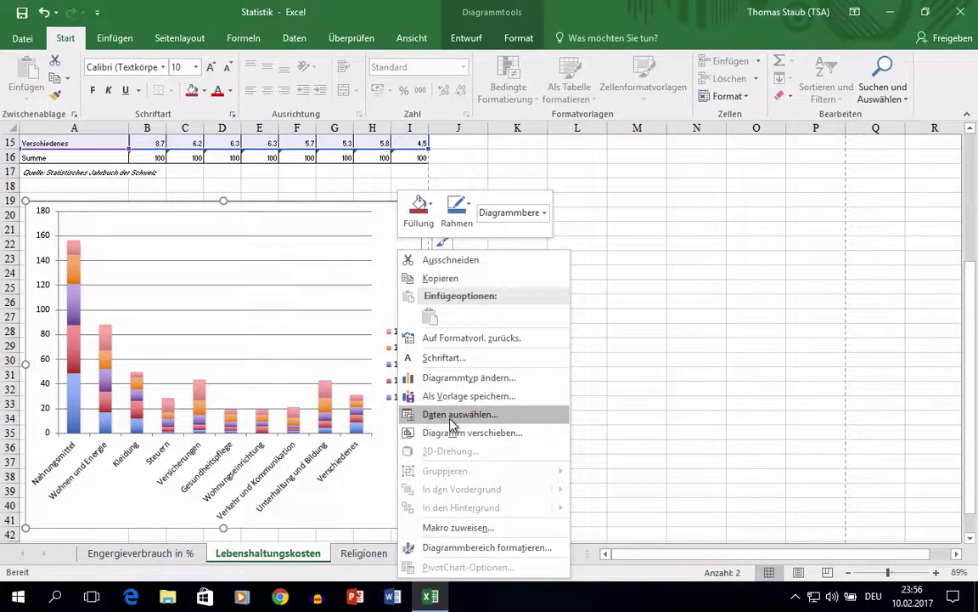
# Swap rows and columns so years 1910, 1920, 1943, 1965 and 1992 form columns, keeping Nahrungsmittel first in the series order.
pyautogui.click(406, 413)
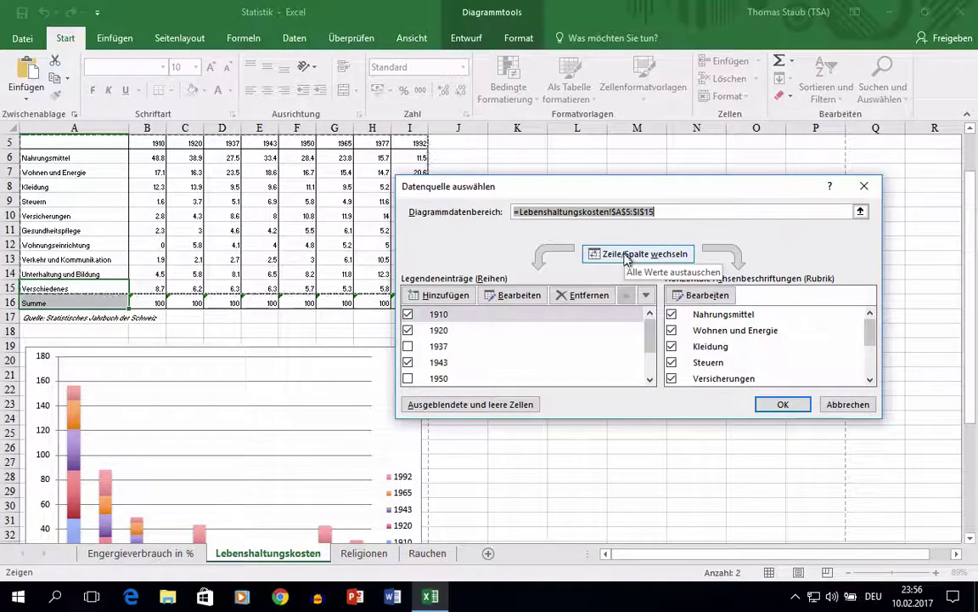
pyautogui.click(626, 255)
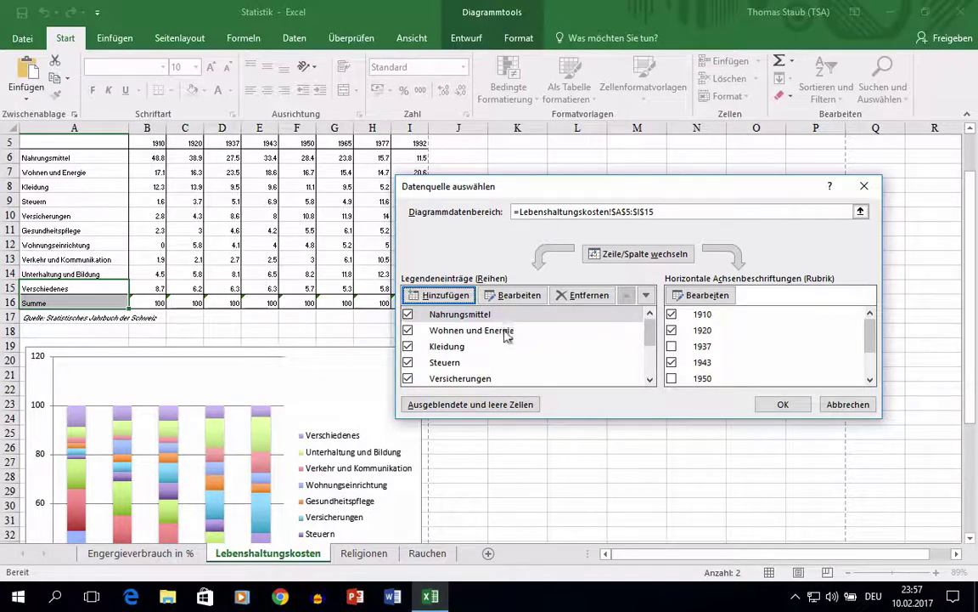
pyautogui.click(644, 295)
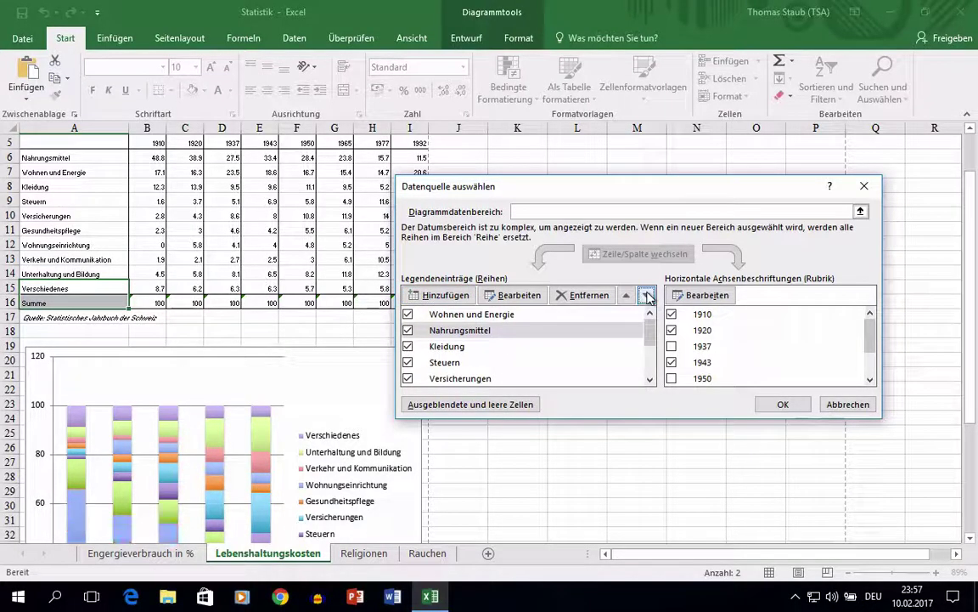
pyautogui.click(629, 294)
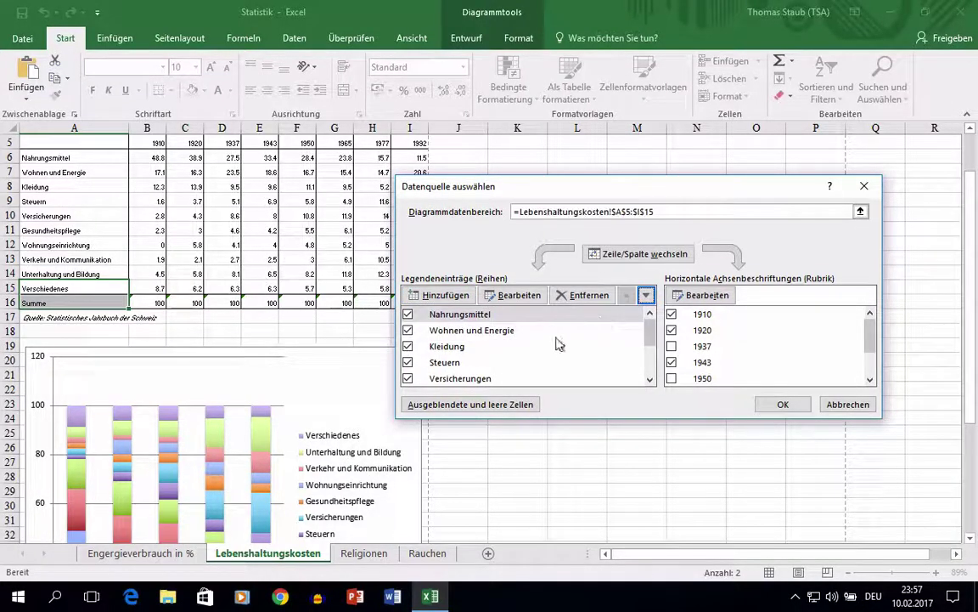
pyautogui.click(783, 405)
pyautogui.scroll(-2, 445, 452)
pyautogui.scroll(-1, 446, 452)
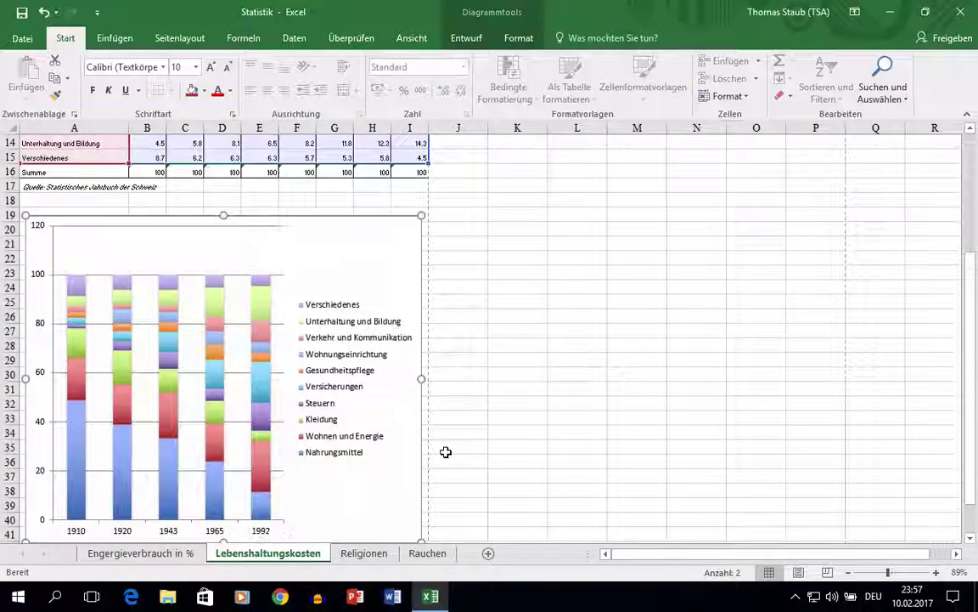
pyautogui.scroll(-1, 445, 452)
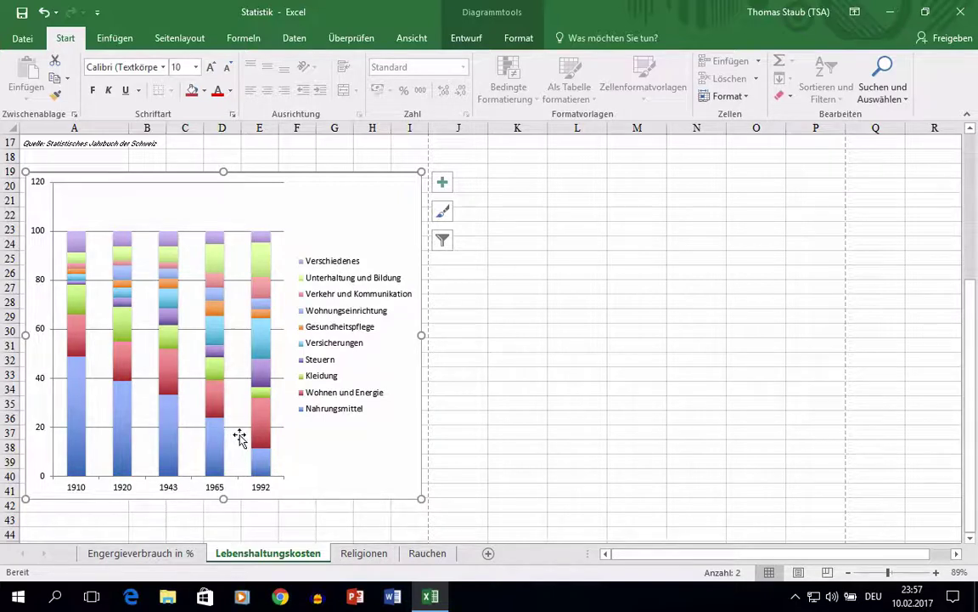
# Move through the Religionen sheet to the Rauchen sheet showing the 2005 smoking survey.
pyautogui.moveTo(270, 455)
pyautogui.click(366, 553)
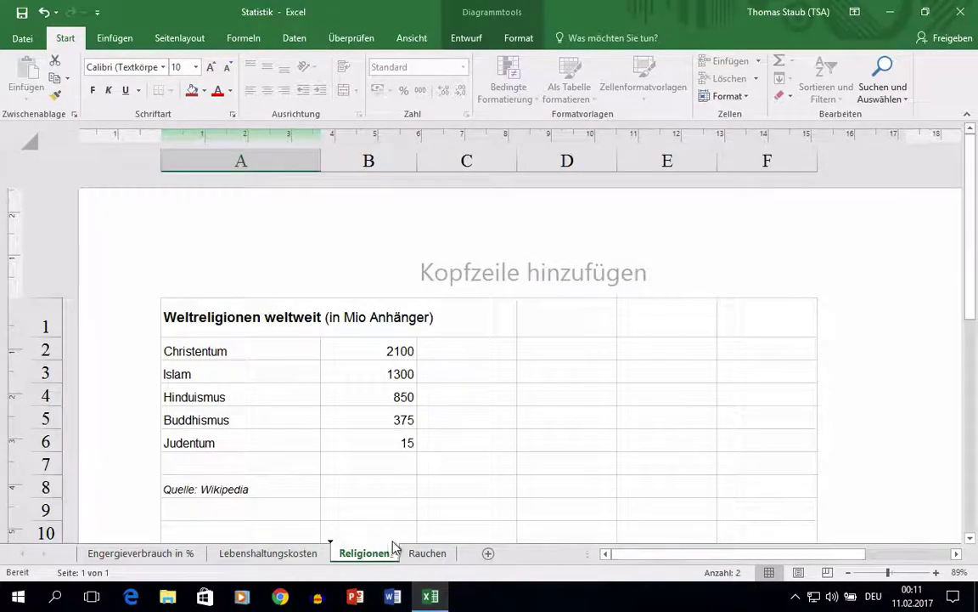
pyautogui.click(430, 553)
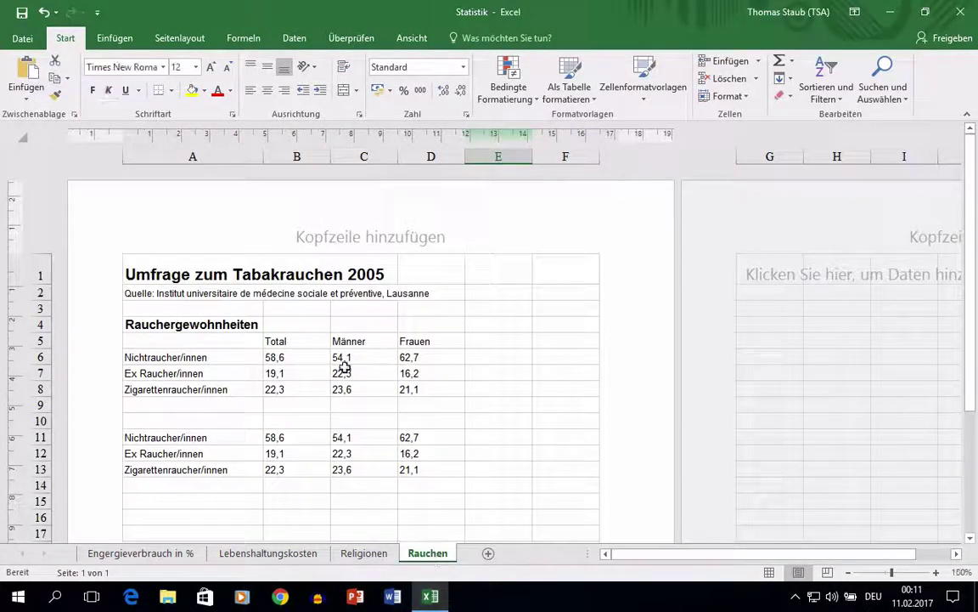